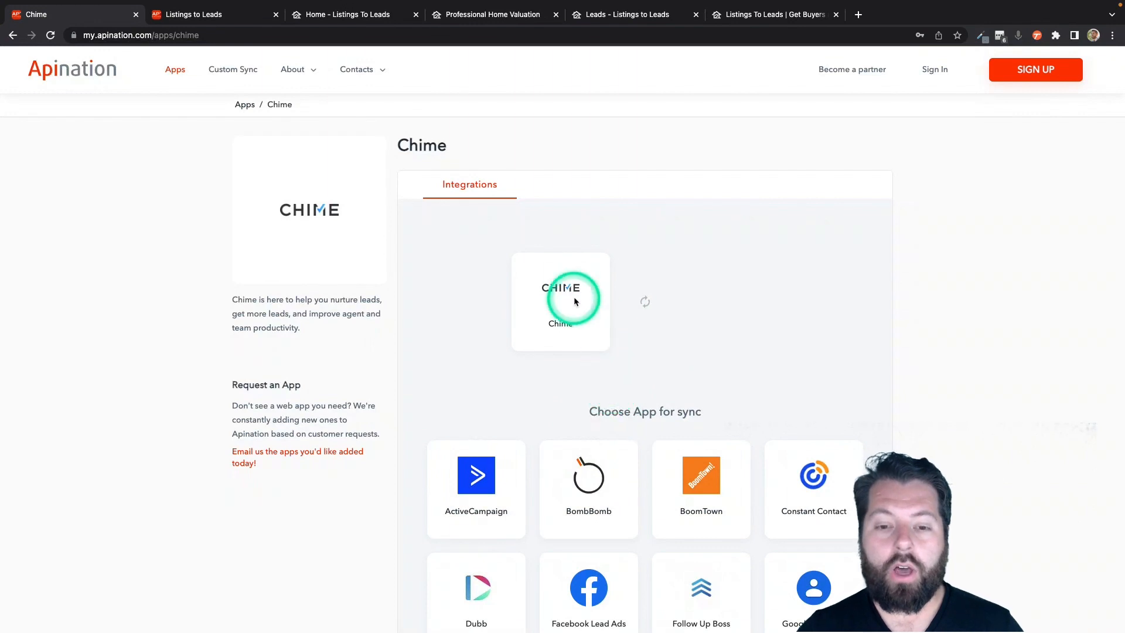
Step: Choose Listings to Leads as the app to sync with Chime
{"action": "left_click", "coordinate": [574, 299]}
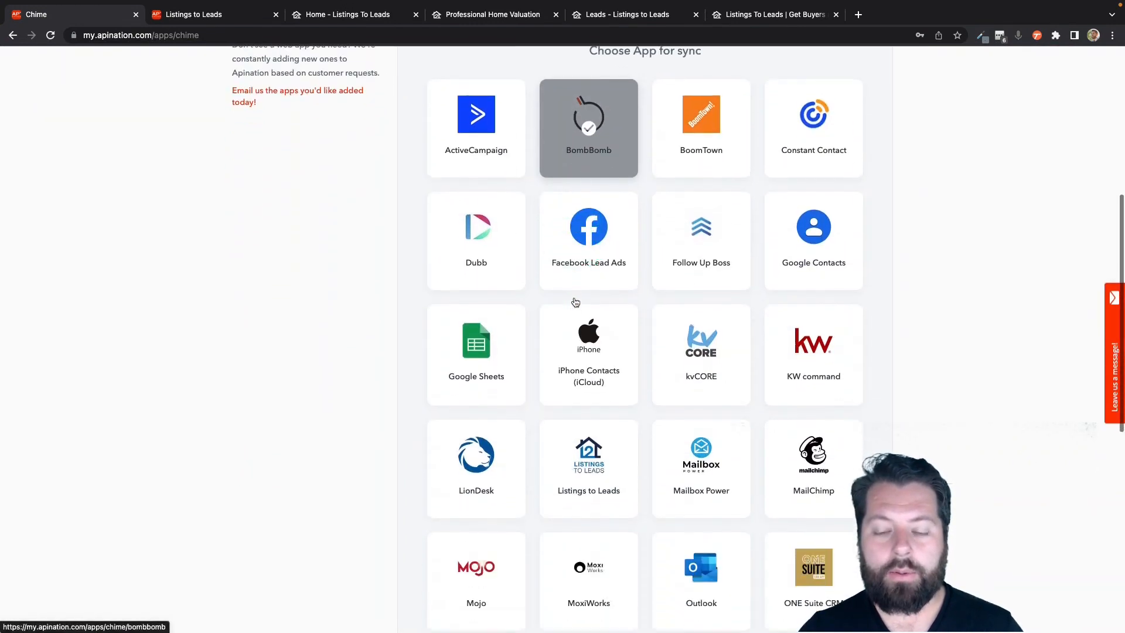
{"action": "left_click", "coordinate": [592, 484]}
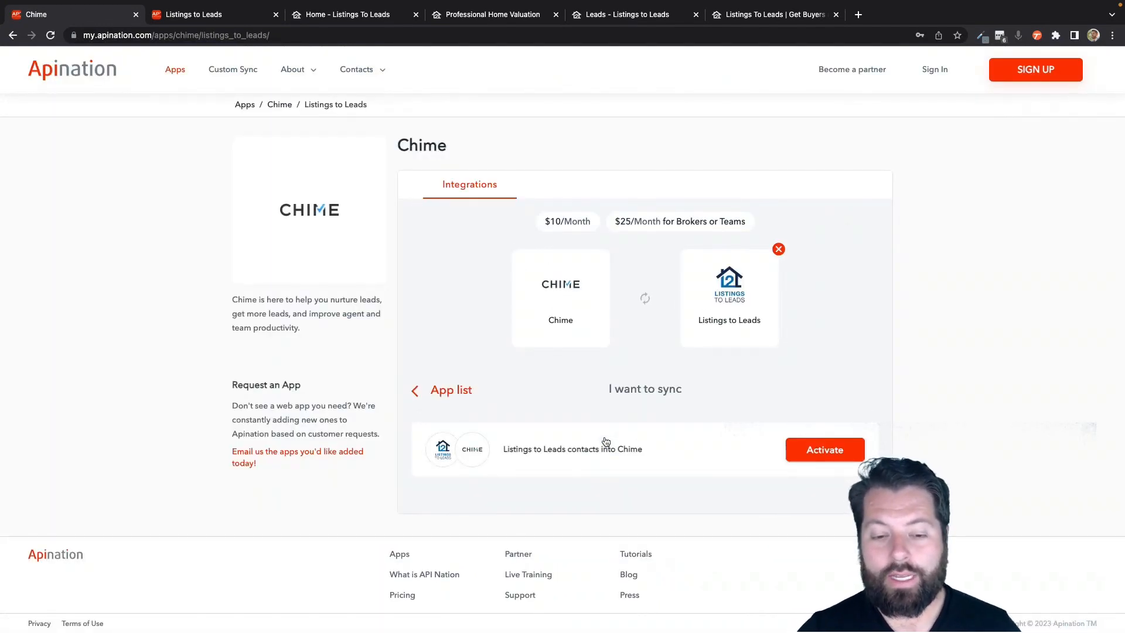
{"action": "left_click", "coordinate": [657, 487]}
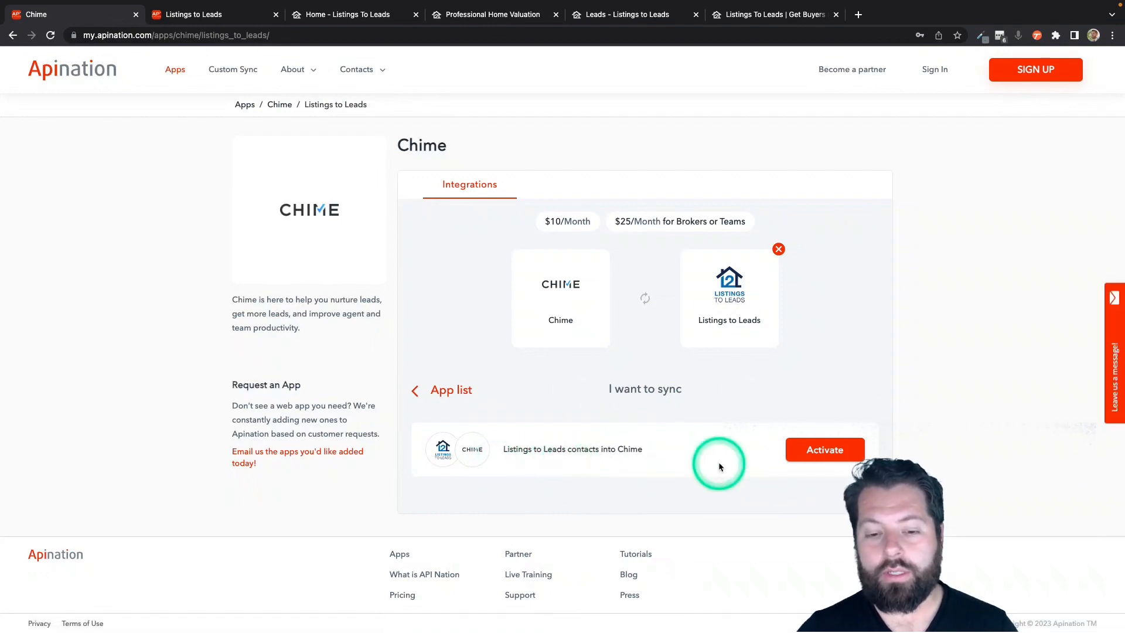
Step: Activate the Listings to Leads contacts into Chime sync and sign in with the Google account
{"action": "left_click", "coordinate": [823, 455]}
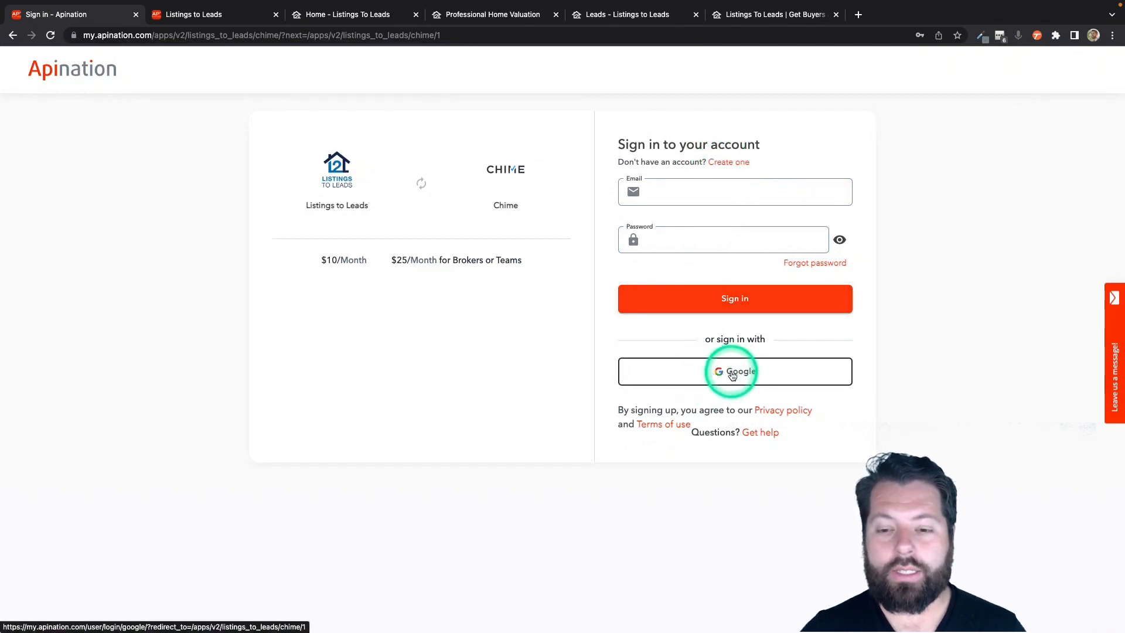
{"action": "left_click", "coordinate": [730, 373]}
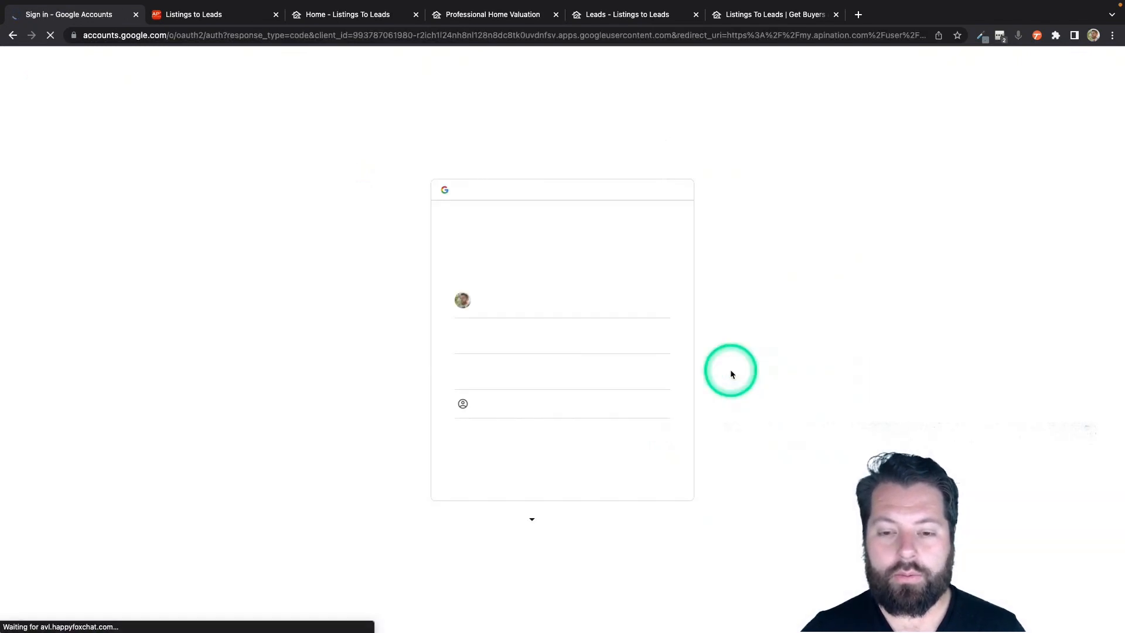
{"action": "left_click", "coordinate": [594, 312]}
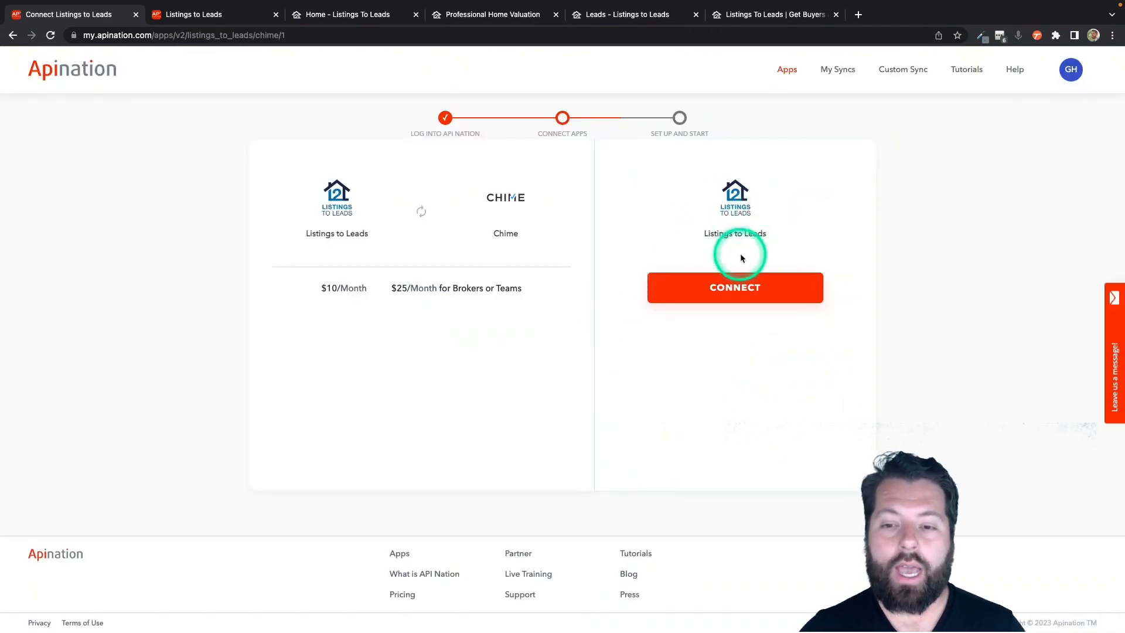
Step: Connect the Listings to Leads account by filling in the saved username and password and logging in
{"action": "left_click", "coordinate": [737, 288]}
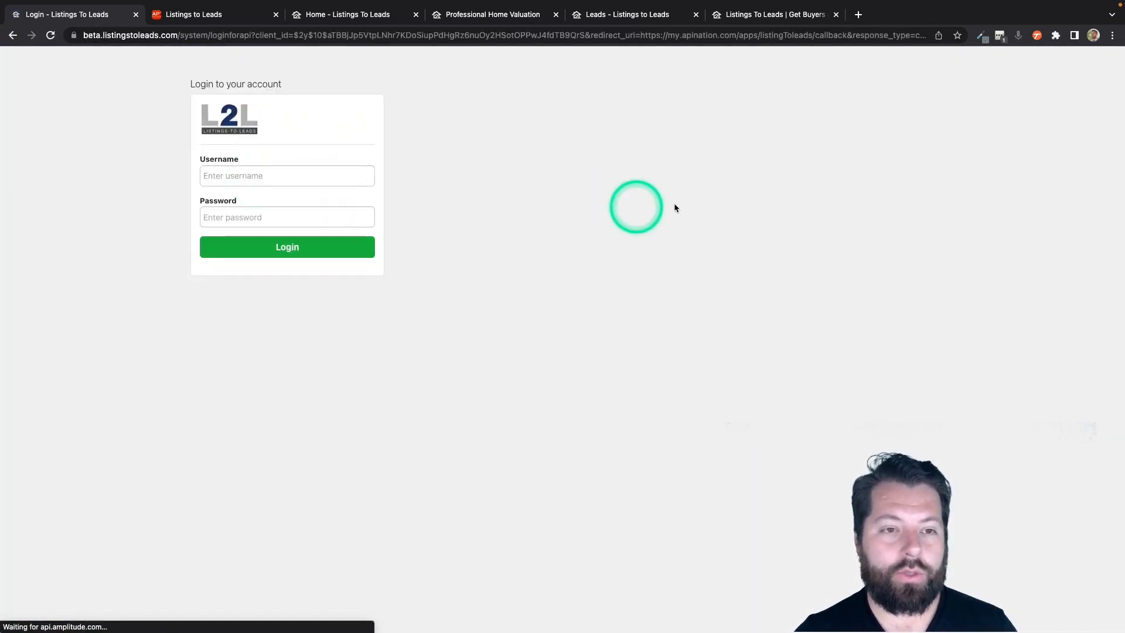
{"action": "left_click", "coordinate": [1004, 40]}
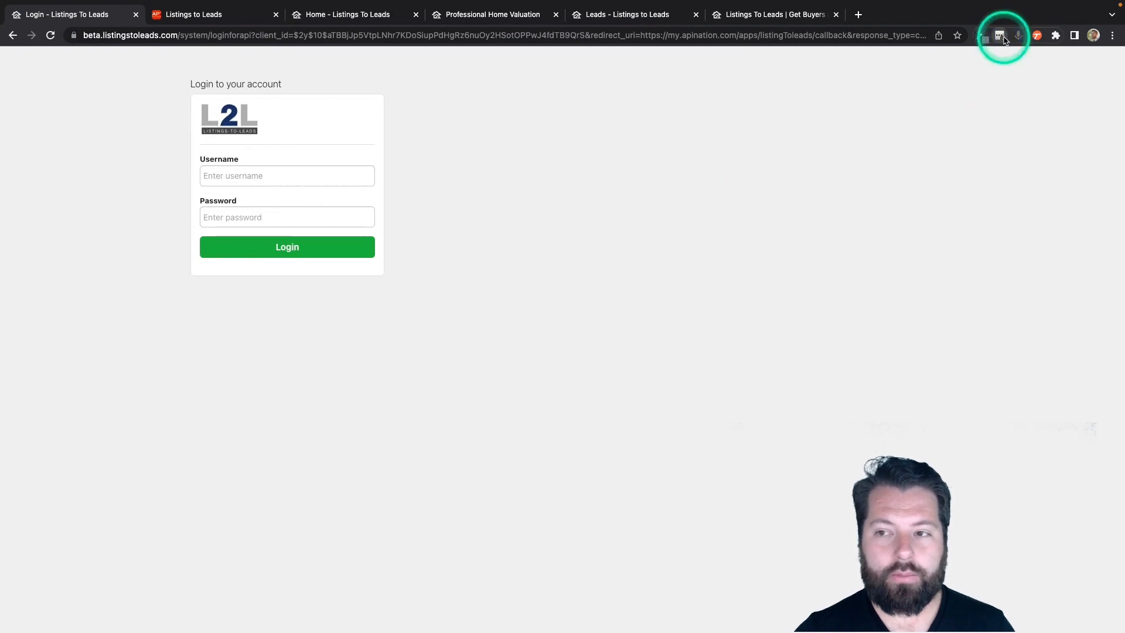
{"action": "left_click", "coordinate": [924, 81]}
{"action": "left_click", "coordinate": [311, 247]}
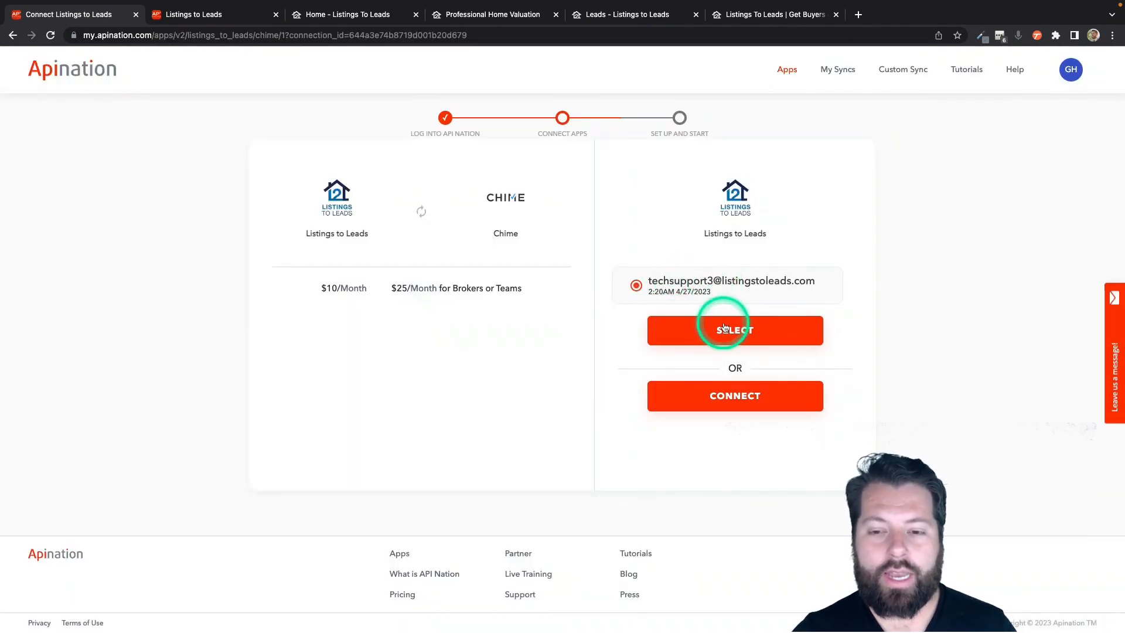
Step: Select the connected Listings to Leads account and authorize API Nation to access the Chime account
{"action": "left_click", "coordinate": [726, 328]}
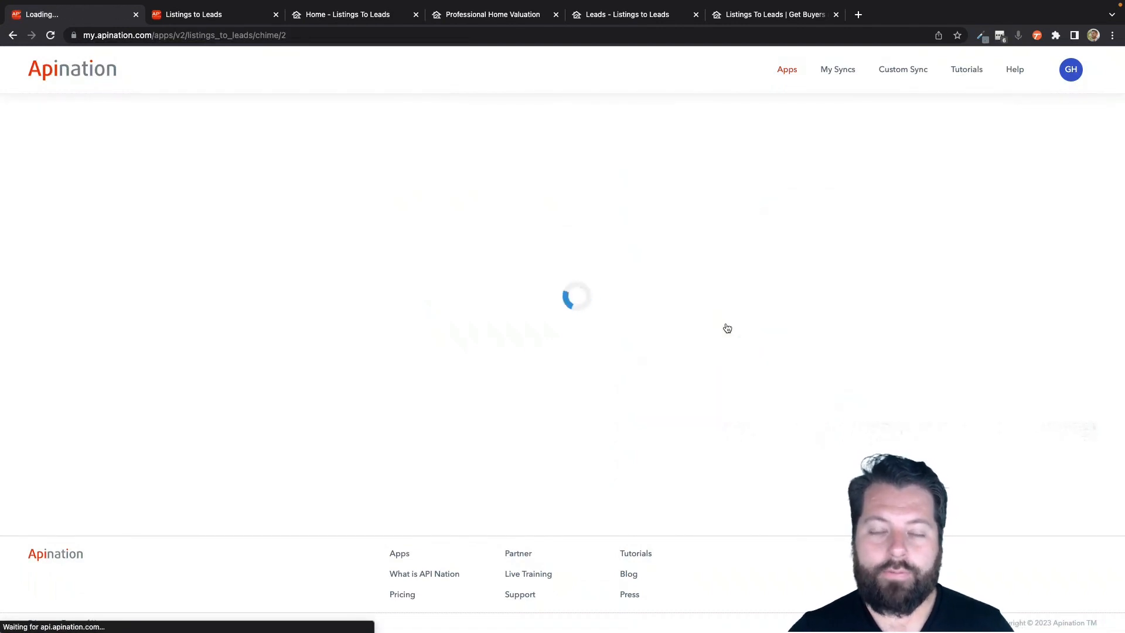
{"action": "left_click", "coordinate": [733, 294]}
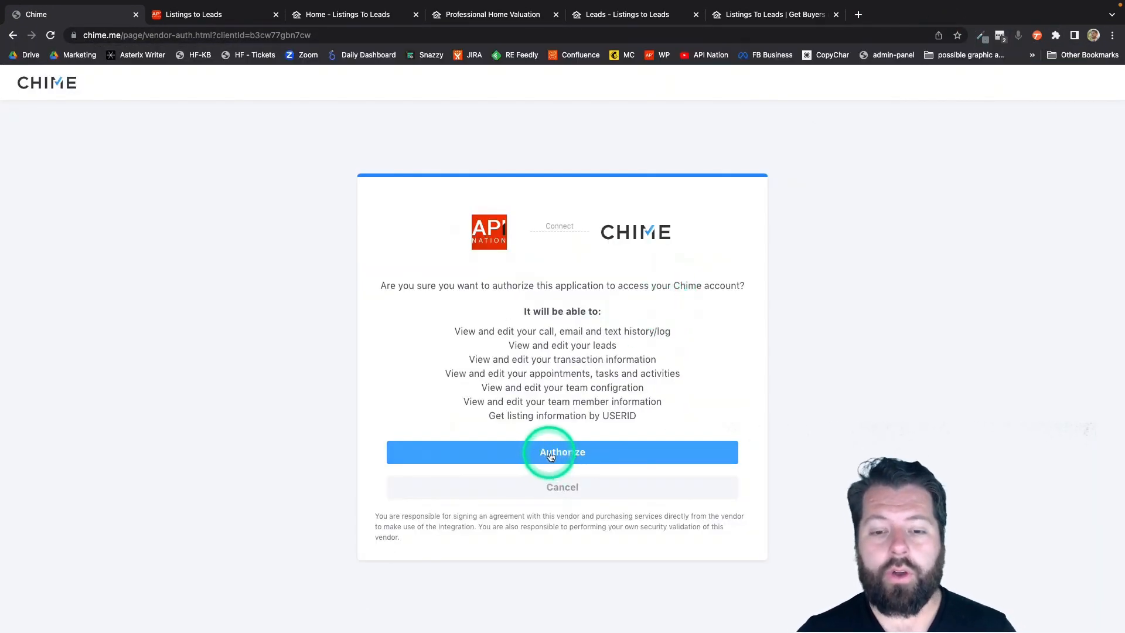
{"action": "left_click", "coordinate": [550, 455]}
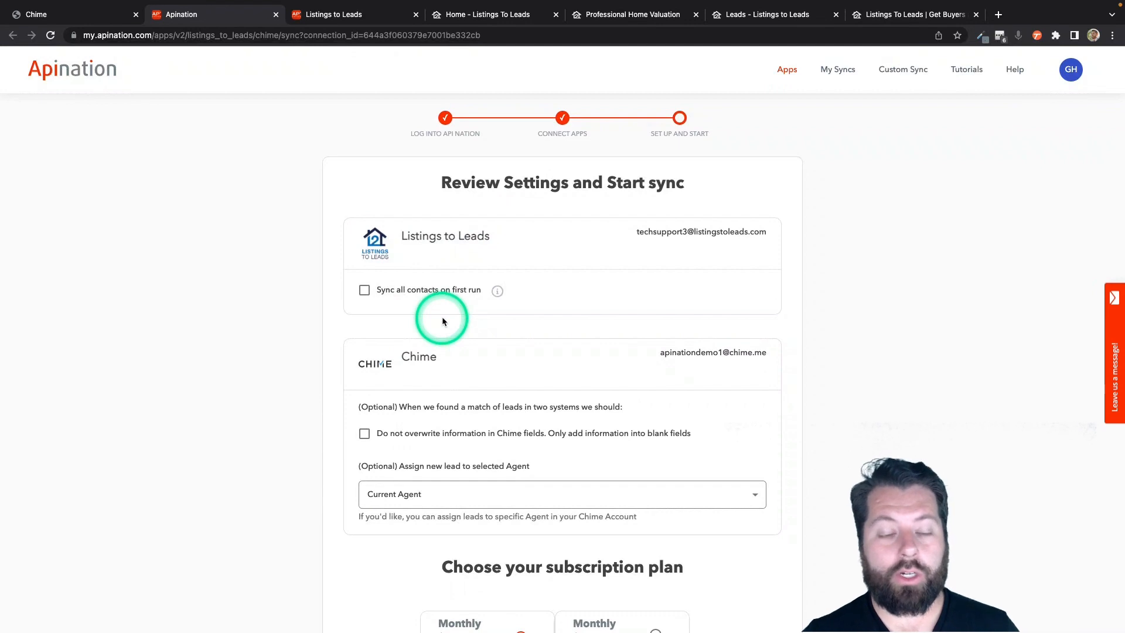
{"action": "left_click", "coordinate": [363, 291]}
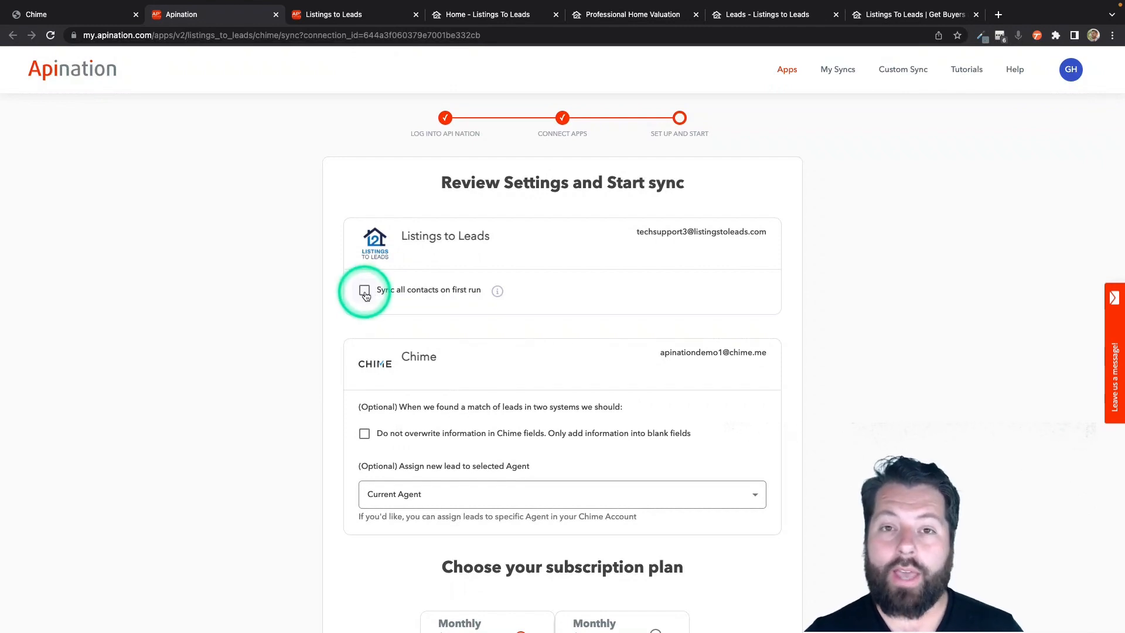
{"action": "left_click", "coordinate": [364, 291]}
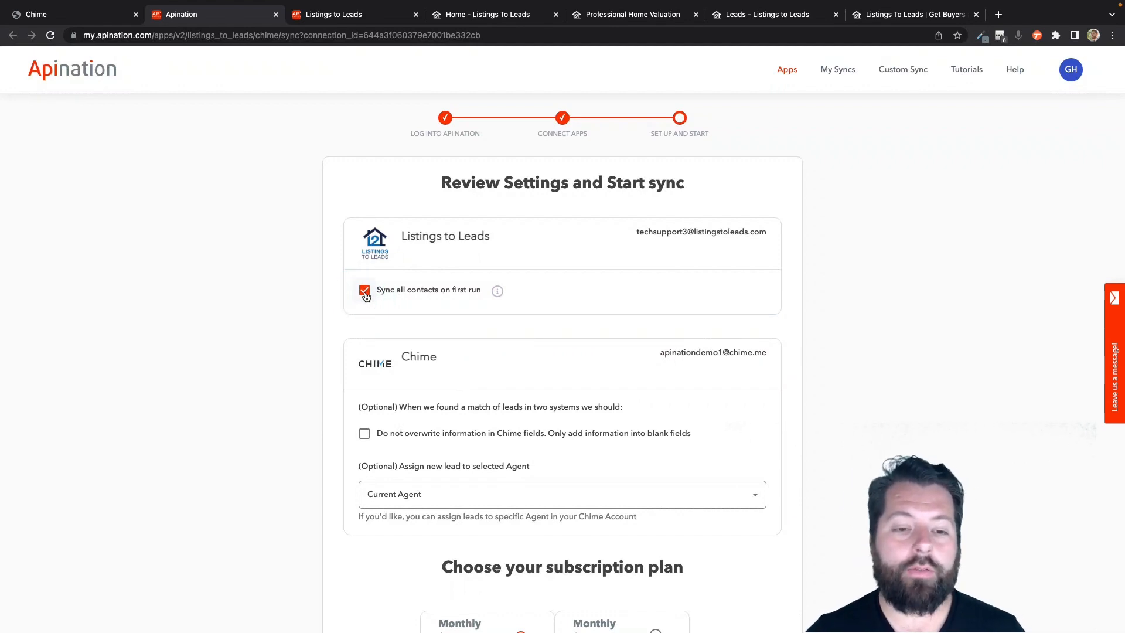
{"action": "left_click", "coordinate": [365, 291]}
Step: Enable the option not to overwrite information in Chime fields and subscribe to the $10 monthly plan
{"action": "scroll", "coordinate": [427, 389], "scroll_direction": "down", "scroll_amount": 2}
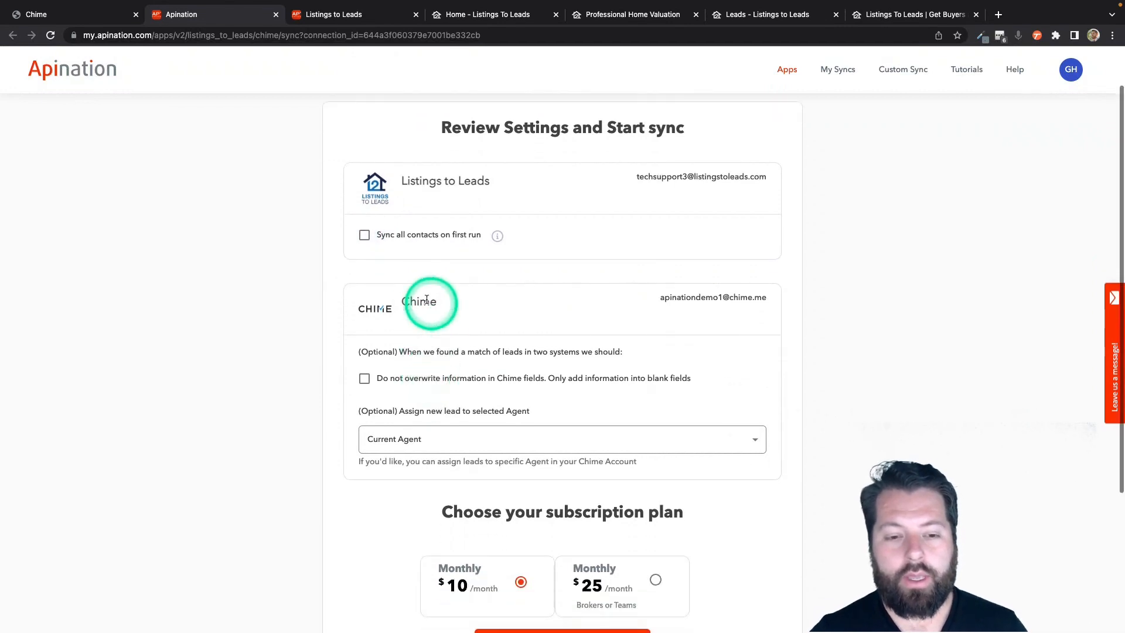
{"action": "scroll", "coordinate": [448, 404], "scroll_direction": "down", "scroll_amount": 2}
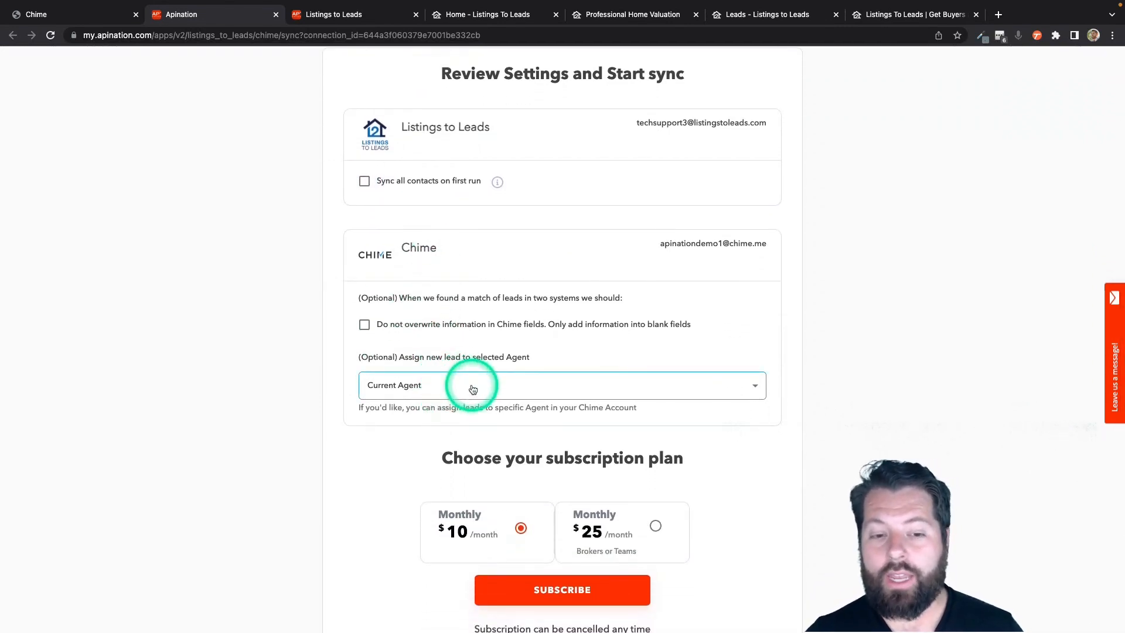
{"action": "left_click", "coordinate": [455, 329]}
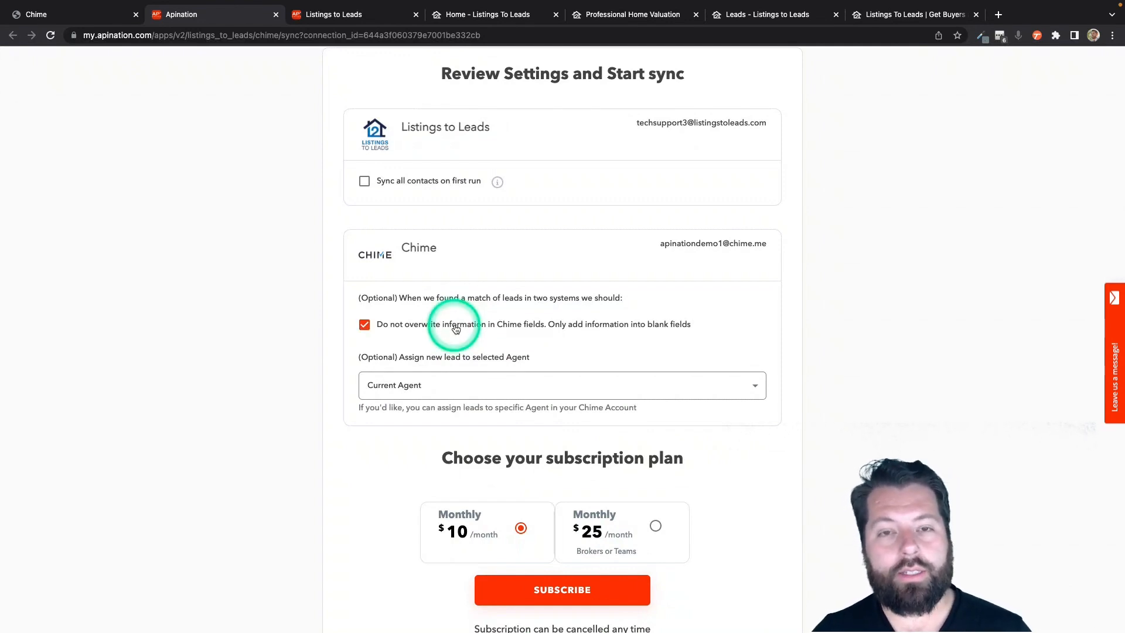
{"action": "left_click", "coordinate": [588, 510]}
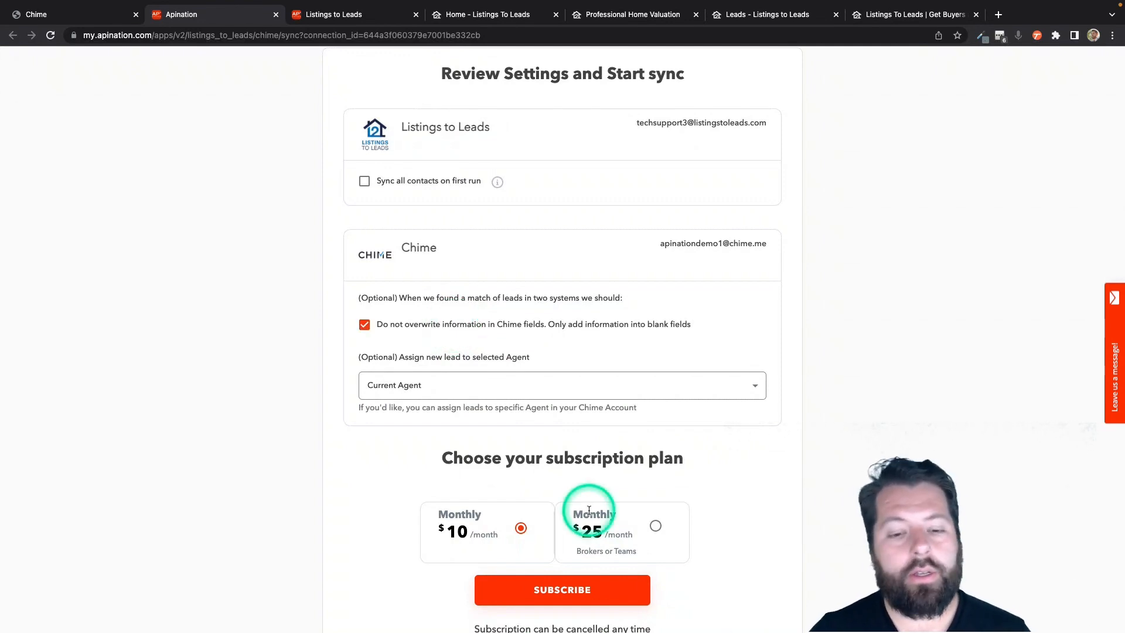
{"action": "left_click", "coordinate": [576, 590]}
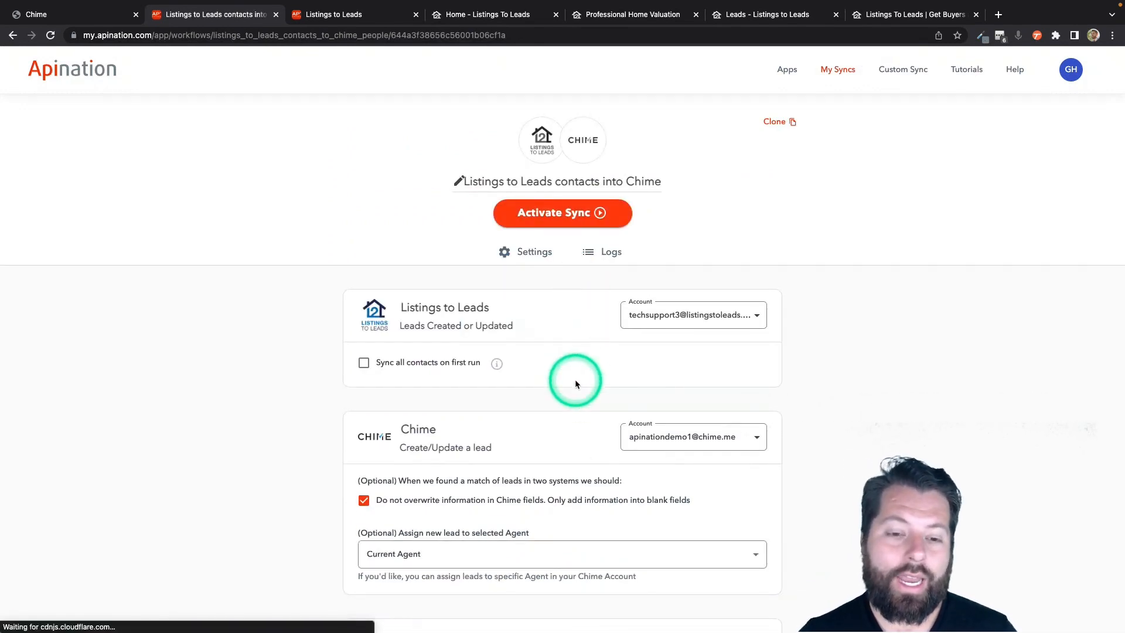
Step: Set the sync's filter so that Tags contains "chime"
{"action": "scroll", "coordinate": [575, 384], "scroll_direction": "down", "scroll_amount": 1}
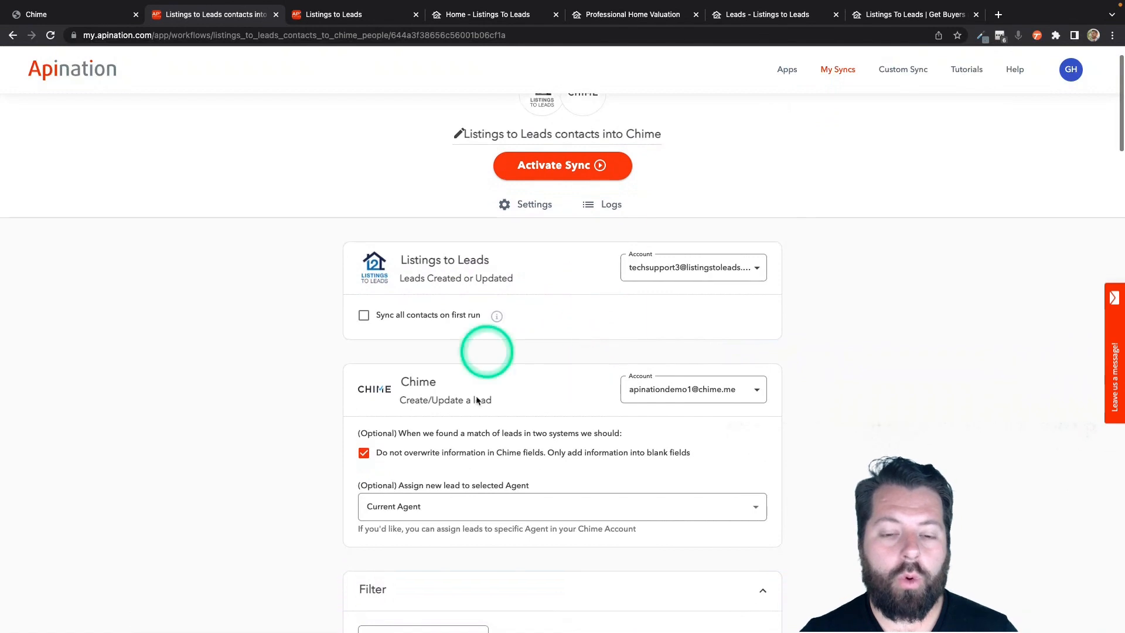
{"action": "scroll", "coordinate": [535, 449], "scroll_direction": "down", "scroll_amount": 2}
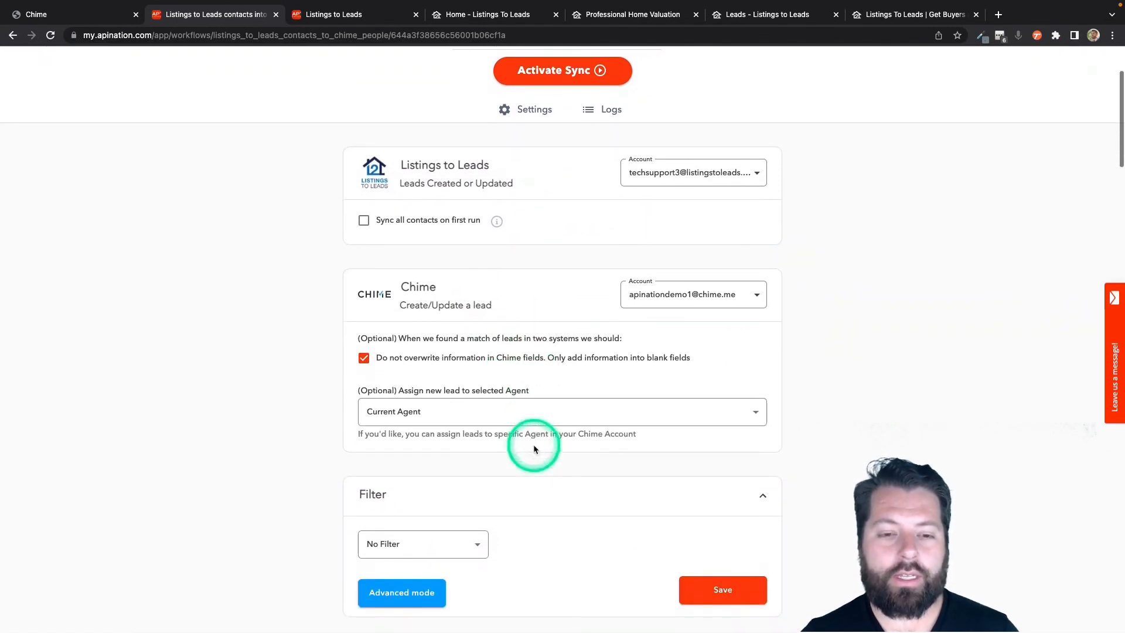
{"action": "scroll", "coordinate": [534, 449], "scroll_direction": "down", "scroll_amount": 3}
{"action": "scroll", "coordinate": [533, 449], "scroll_direction": "down", "scroll_amount": 3}
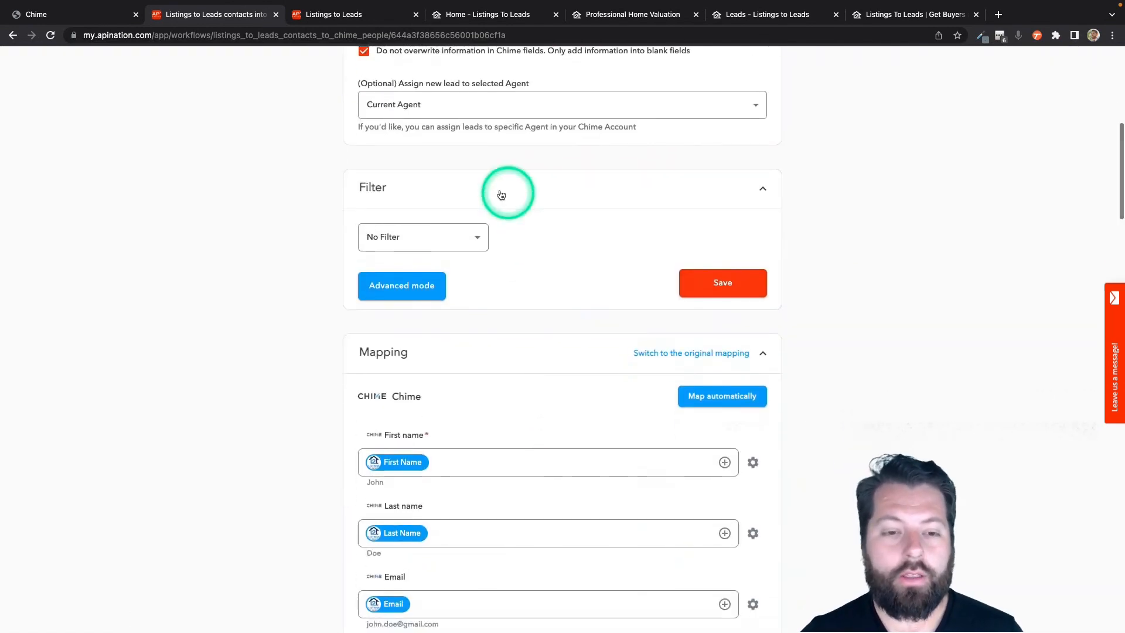
{"action": "left_click", "coordinate": [479, 239]}
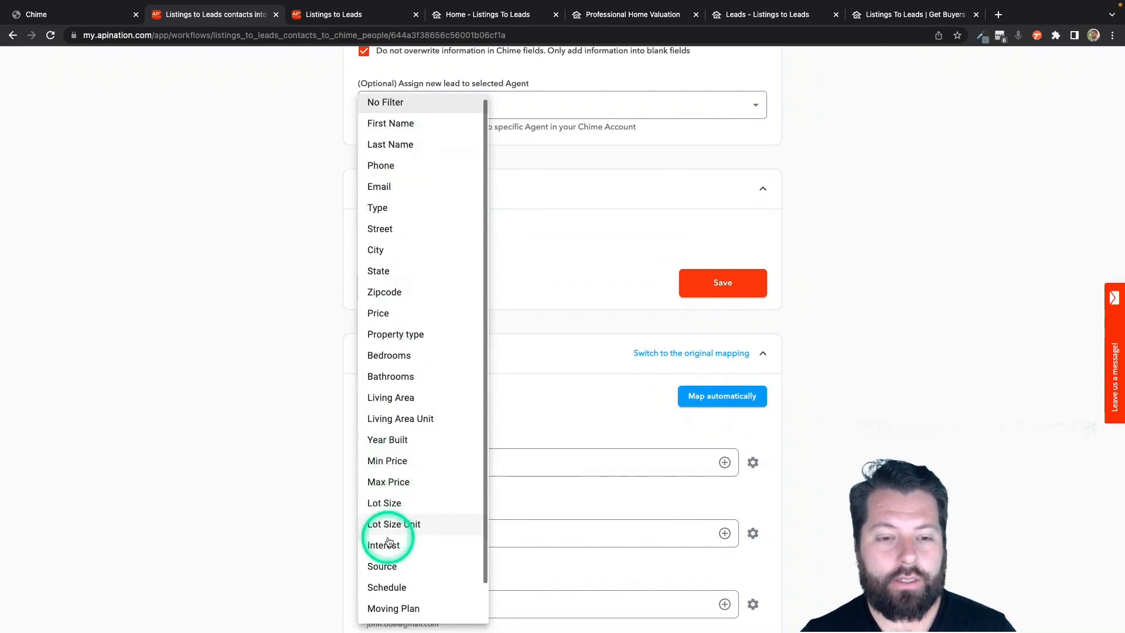
{"action": "scroll", "coordinate": [388, 536], "scroll_direction": "down", "scroll_amount": 1}
{"action": "left_click", "coordinate": [385, 608]}
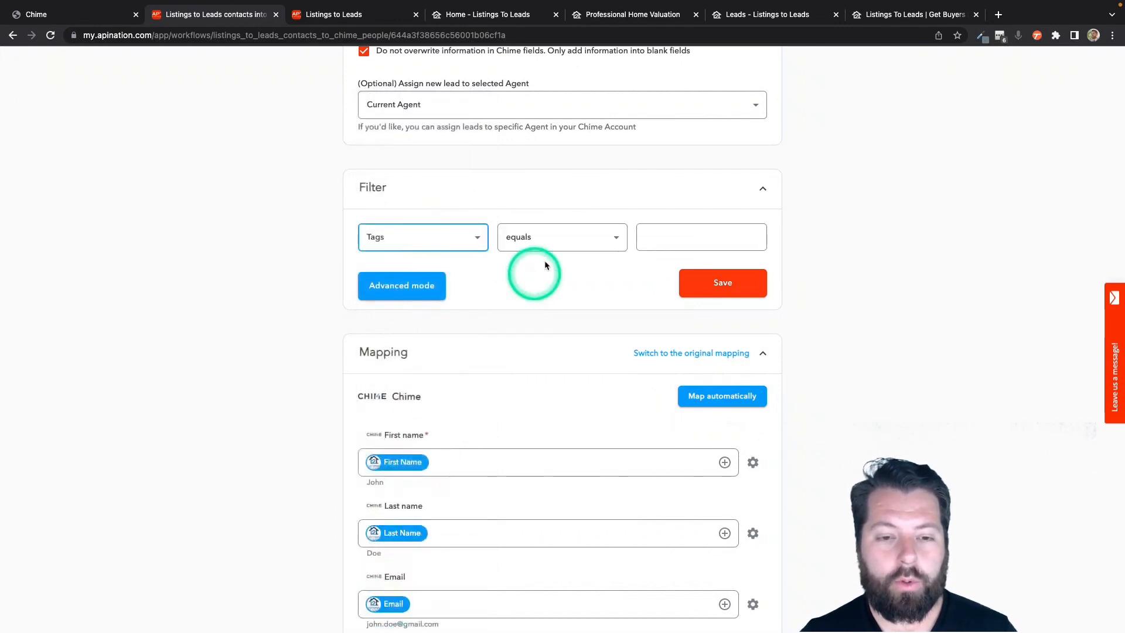
{"action": "left_click", "coordinate": [561, 237]}
{"action": "left_click", "coordinate": [539, 362]}
{"action": "left_click", "coordinate": [666, 235]}
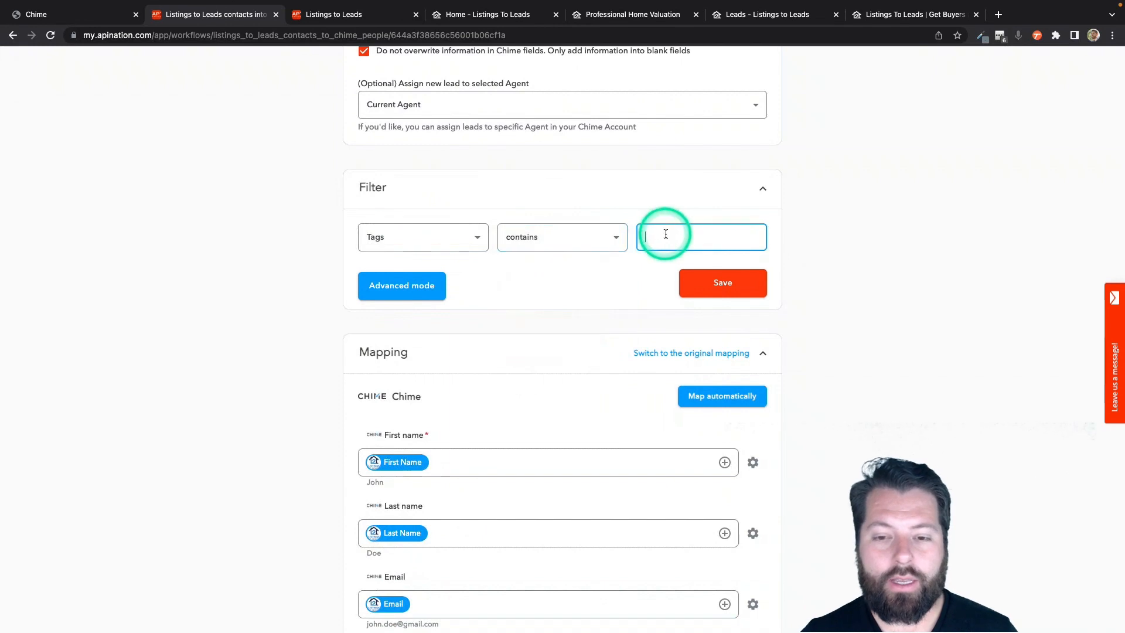
{"action": "type", "text": "choi"}
{"action": "key", "text": "BackSpace"}
{"action": "key", "text": "BackSpace"}
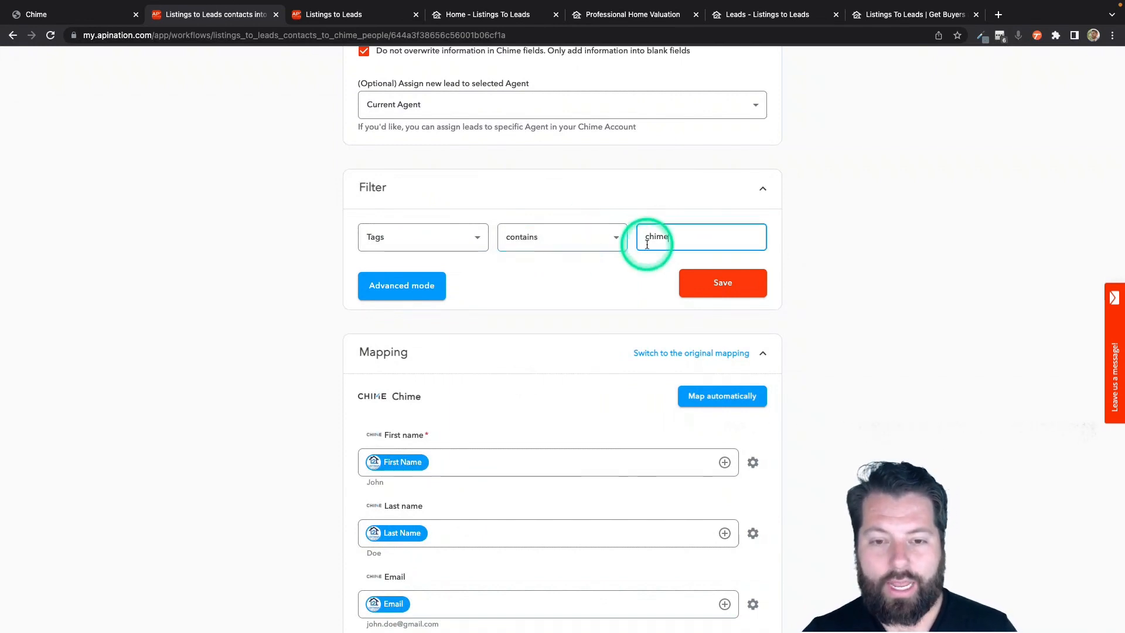
Step: Change the sync's filter condition to Email is not empty
{"action": "left_click", "coordinate": [465, 236]}
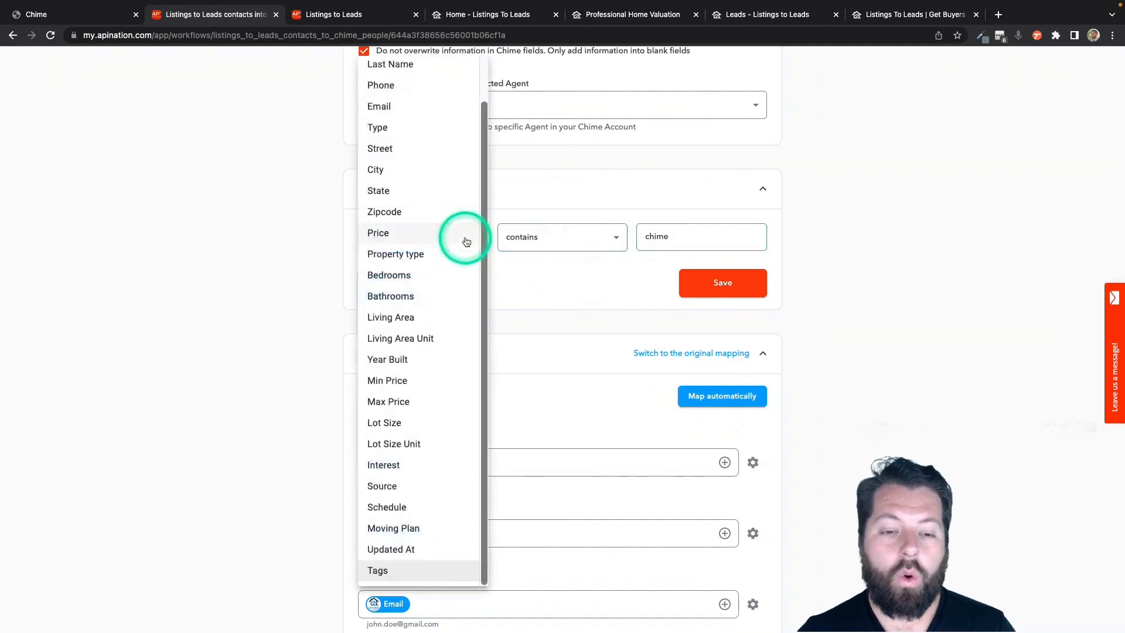
{"action": "scroll", "coordinate": [434, 496], "scroll_direction": "up", "scroll_amount": 1}
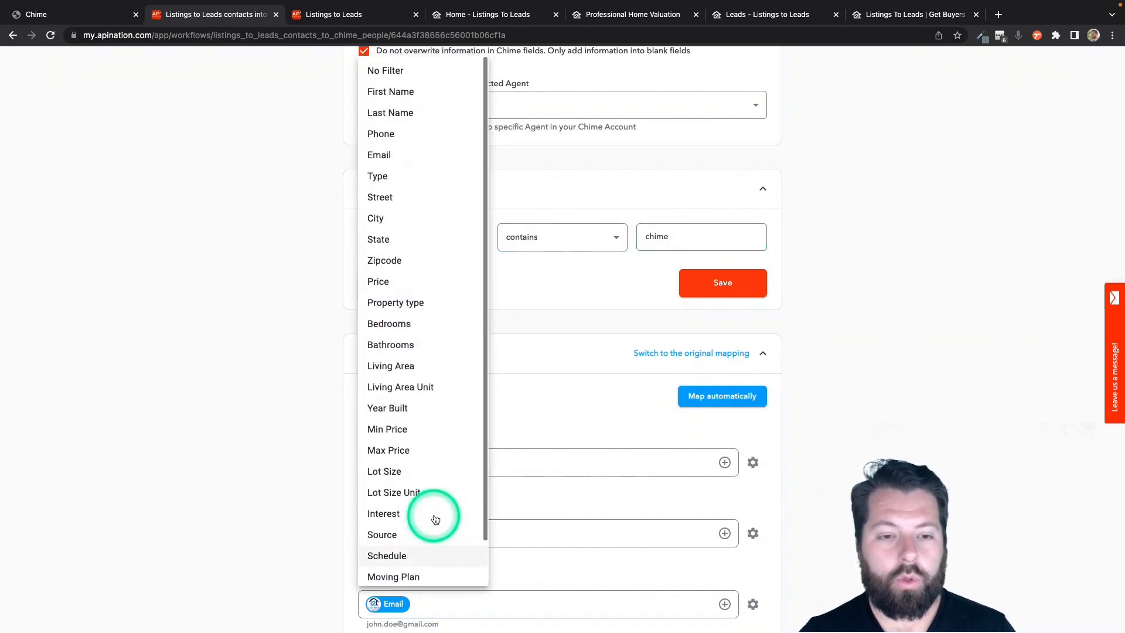
{"action": "scroll", "coordinate": [426, 504], "scroll_direction": "down", "scroll_amount": 1}
{"action": "scroll", "coordinate": [420, 492], "scroll_direction": "up", "scroll_amount": 1}
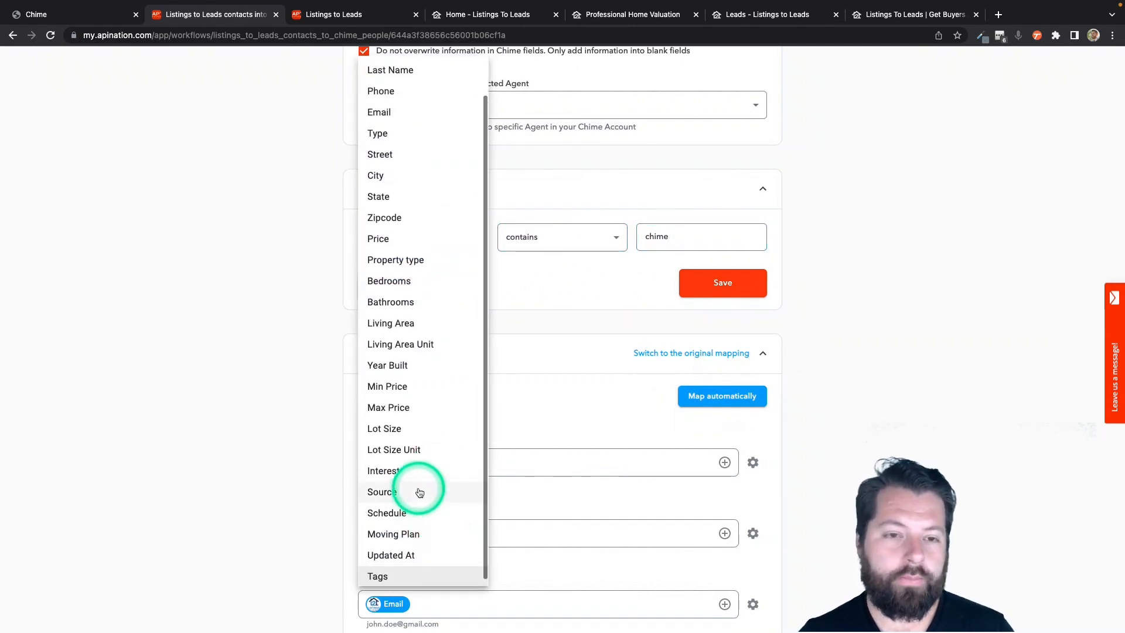
{"action": "left_click", "coordinate": [421, 113]}
{"action": "left_click", "coordinate": [527, 237]}
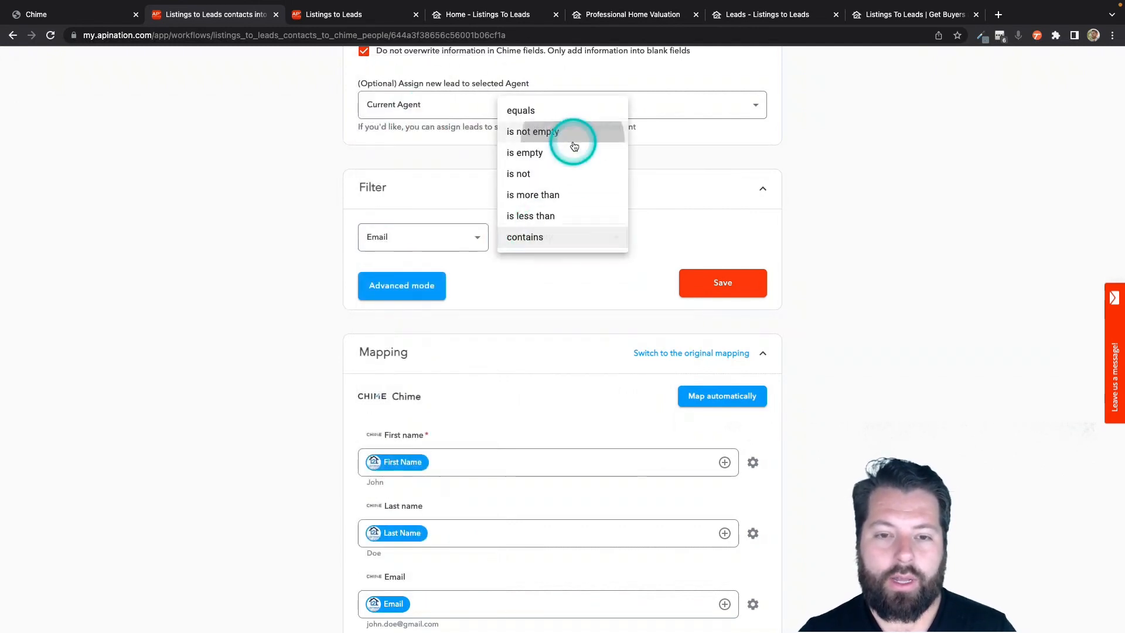
{"action": "left_click", "coordinate": [572, 134]}
Step: Set the sync's filter so that Type contains "buyer"
{"action": "left_click", "coordinate": [457, 238]}
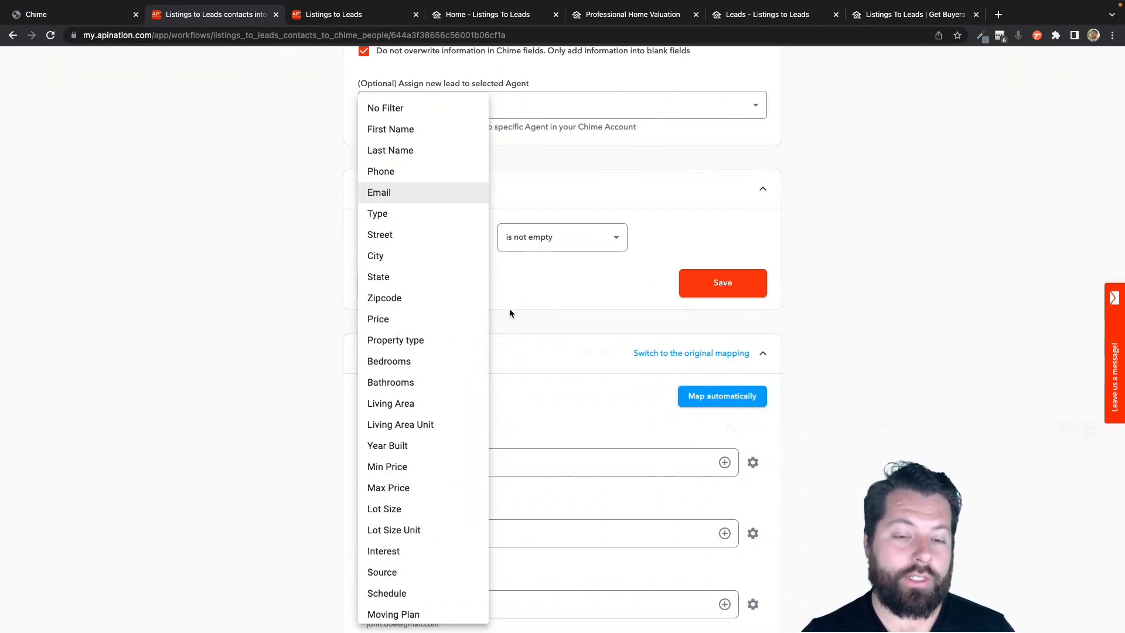
{"action": "left_click", "coordinate": [403, 222]}
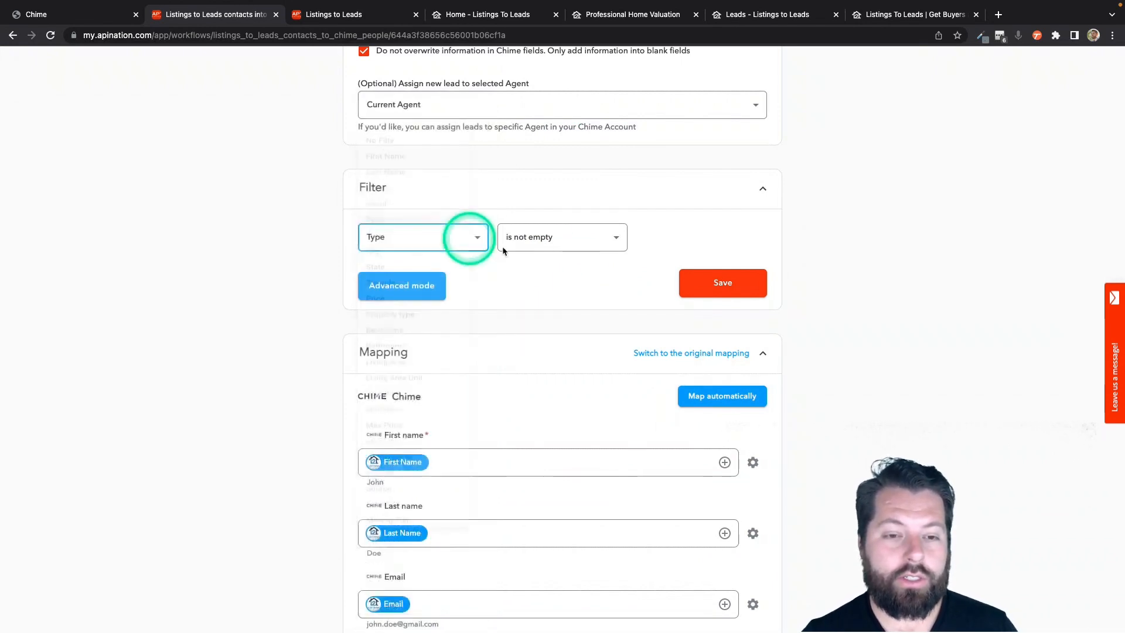
{"action": "left_click", "coordinate": [568, 246]}
{"action": "left_click", "coordinate": [567, 346]}
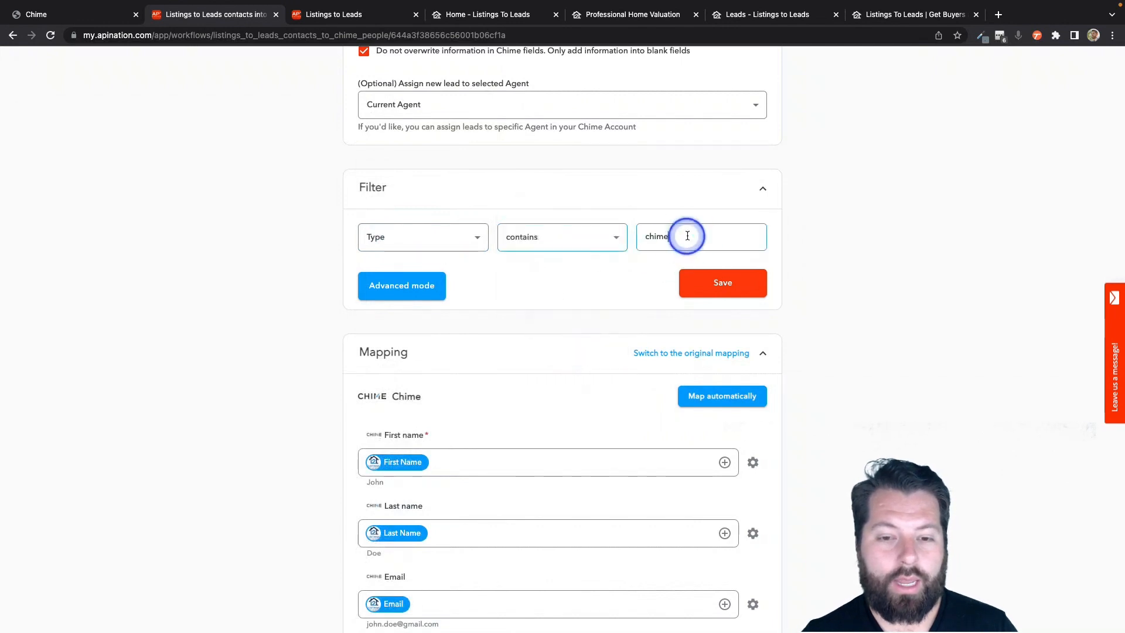
{"action": "double_click", "coordinate": [687, 236]}
{"action": "type", "text": "buyer"}
{"action": "left_click", "coordinate": [695, 273]}
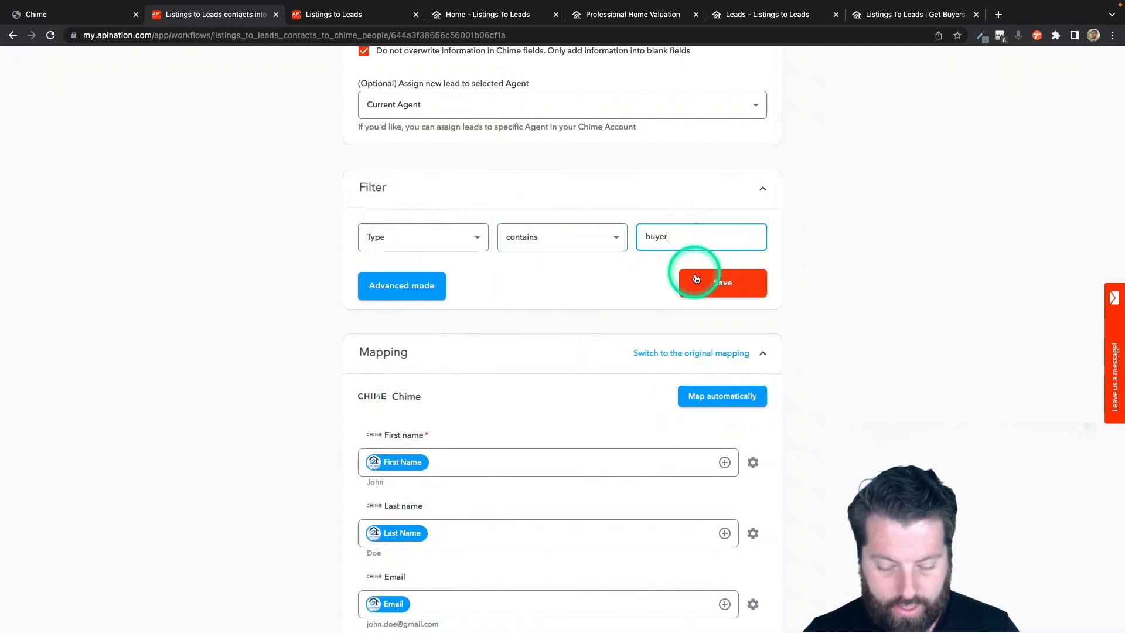
{"action": "left_click", "coordinate": [630, 302]}
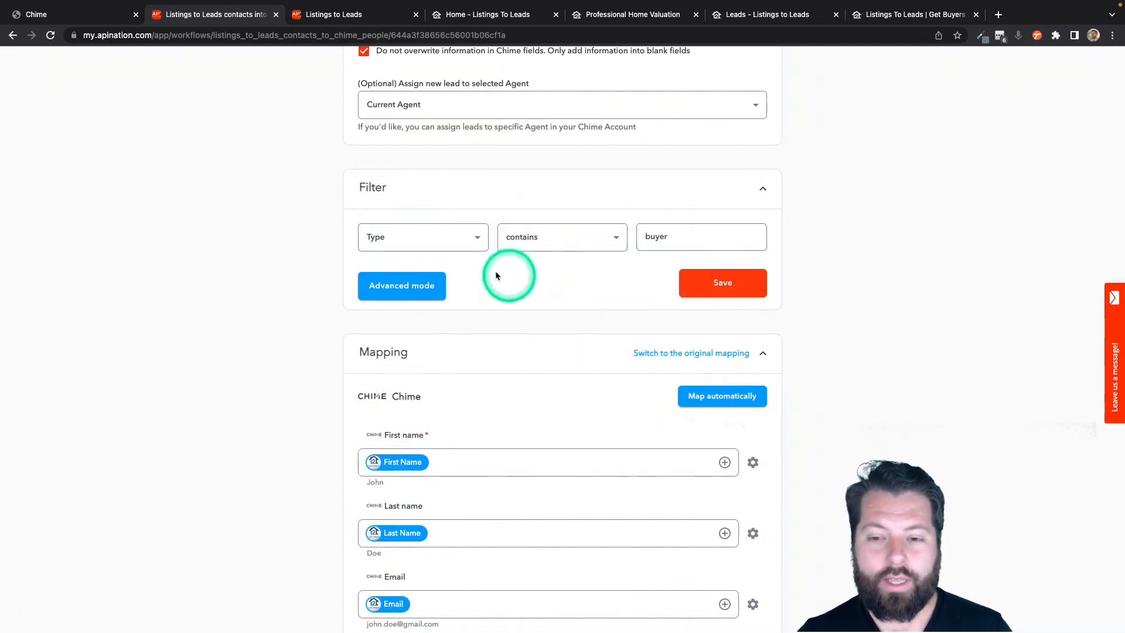
Step: Review the Chime field mapping from the contact name fields through the mailing address fields
{"action": "scroll", "coordinate": [504, 269], "scroll_direction": "up", "scroll_amount": 1}
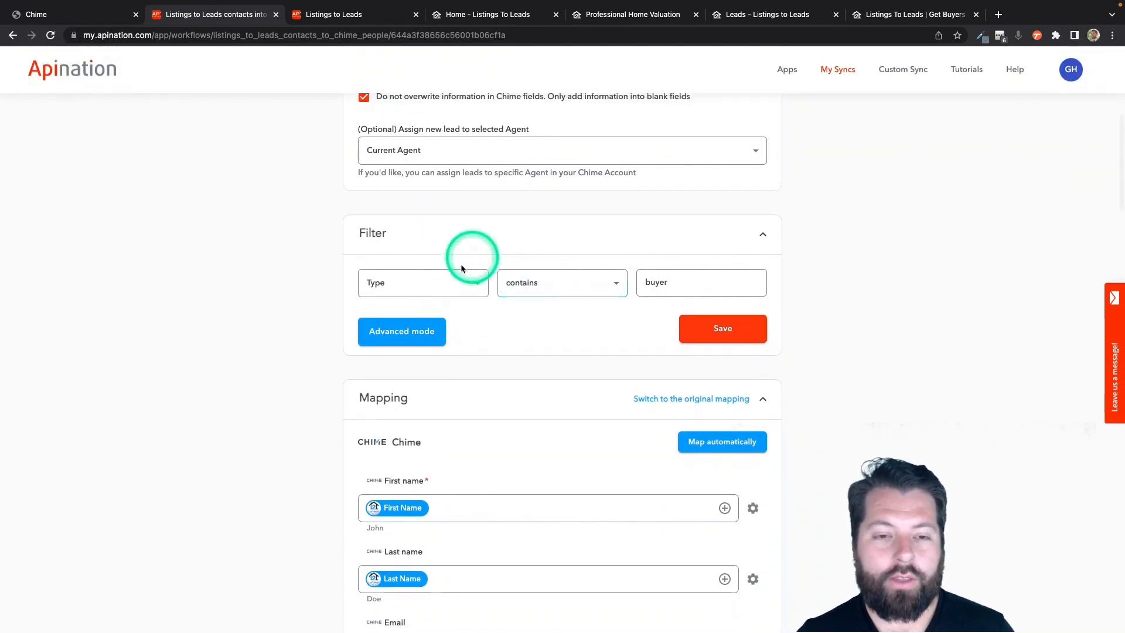
{"action": "scroll", "coordinate": [586, 321], "scroll_direction": "down", "scroll_amount": 1}
{"action": "scroll", "coordinate": [586, 322], "scroll_direction": "down", "scroll_amount": 3}
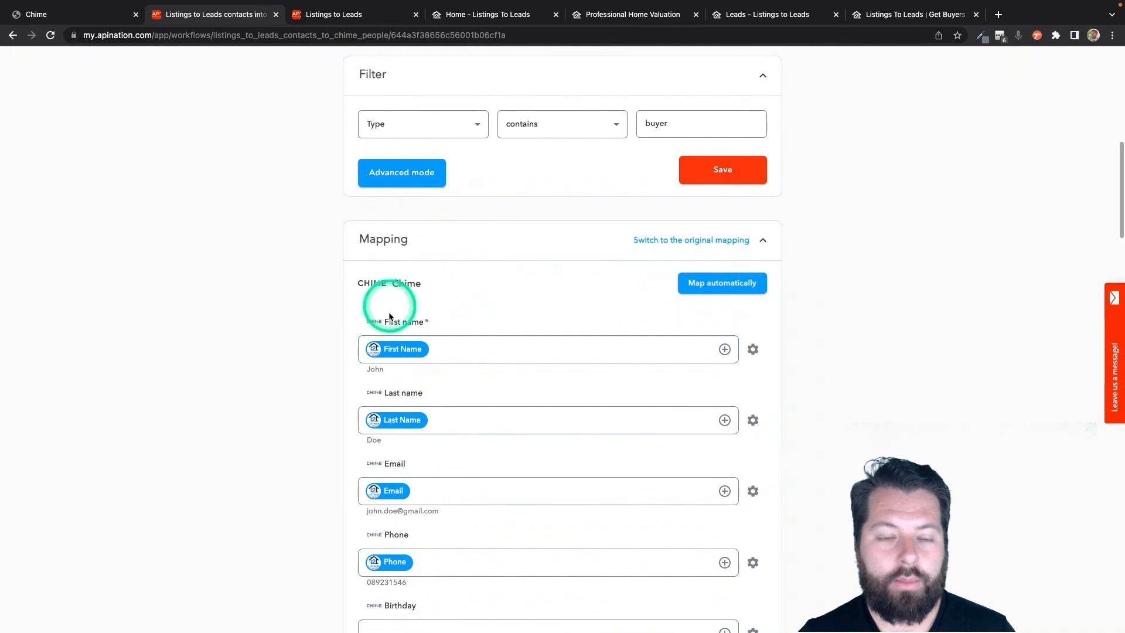
{"action": "scroll", "coordinate": [475, 261], "scroll_direction": "down", "scroll_amount": 1}
{"action": "scroll", "coordinate": [475, 261], "scroll_direction": "down", "scroll_amount": 2}
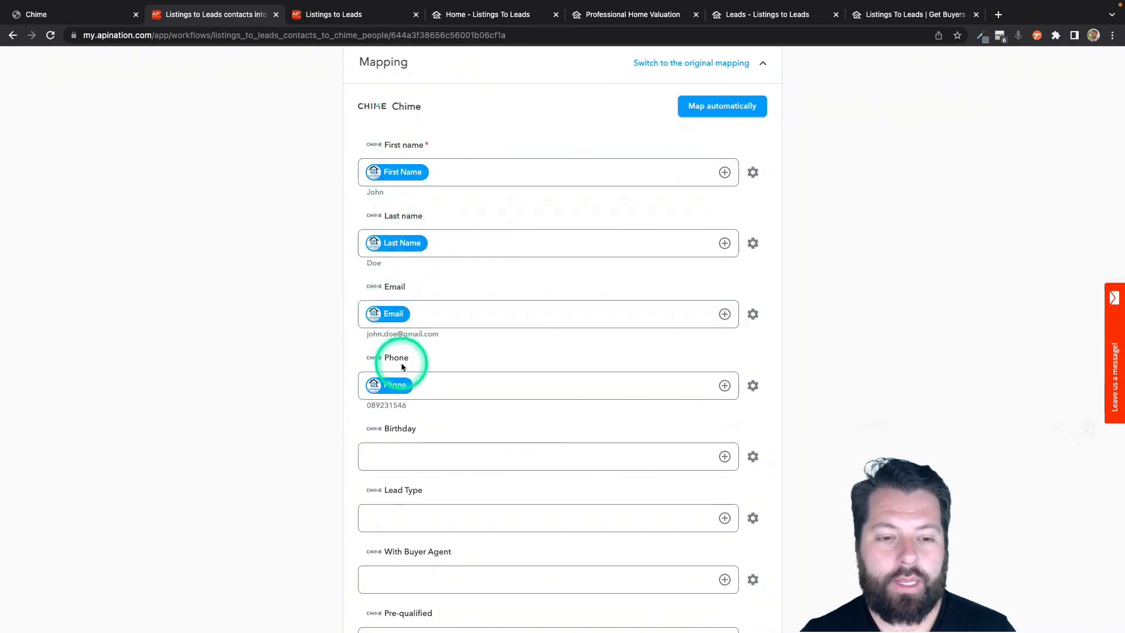
{"action": "scroll", "coordinate": [400, 362], "scroll_direction": "down", "scroll_amount": 6}
{"action": "scroll", "coordinate": [401, 363], "scroll_direction": "down", "scroll_amount": 5}
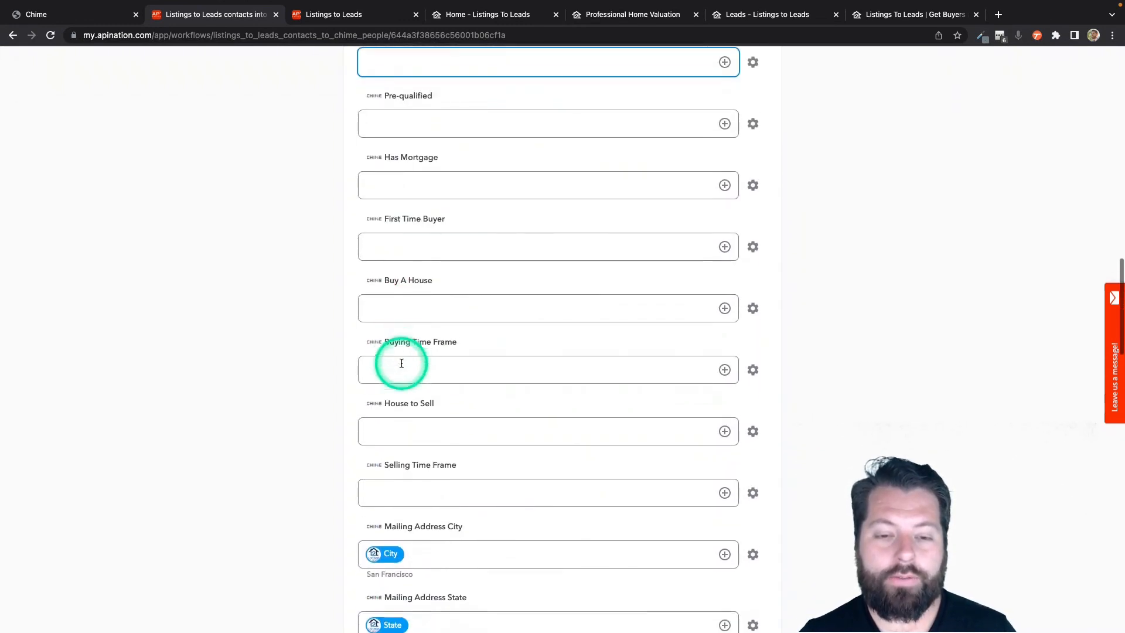
{"action": "scroll", "coordinate": [401, 364], "scroll_direction": "down", "scroll_amount": 5}
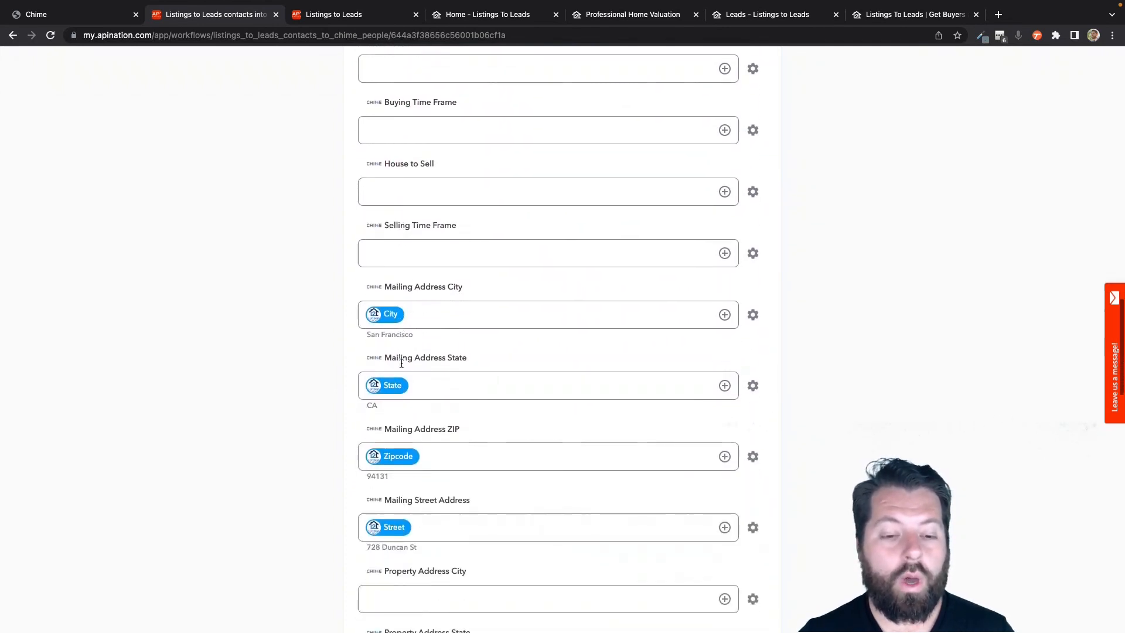
Step: Browse the Listings to Leads fields available for mapping to Buying Time Frame, then close the list
{"action": "scroll", "coordinate": [404, 366], "scroll_direction": "up", "scroll_amount": 7}
{"action": "left_click", "coordinate": [725, 379]}
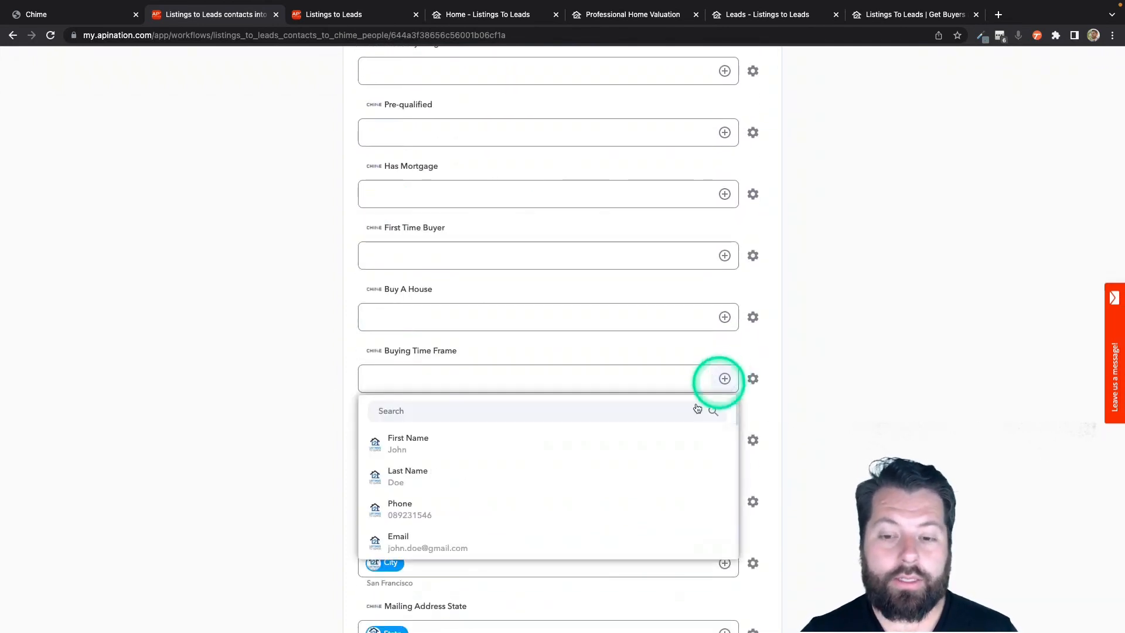
{"action": "scroll", "coordinate": [585, 477], "scroll_direction": "down", "scroll_amount": 5}
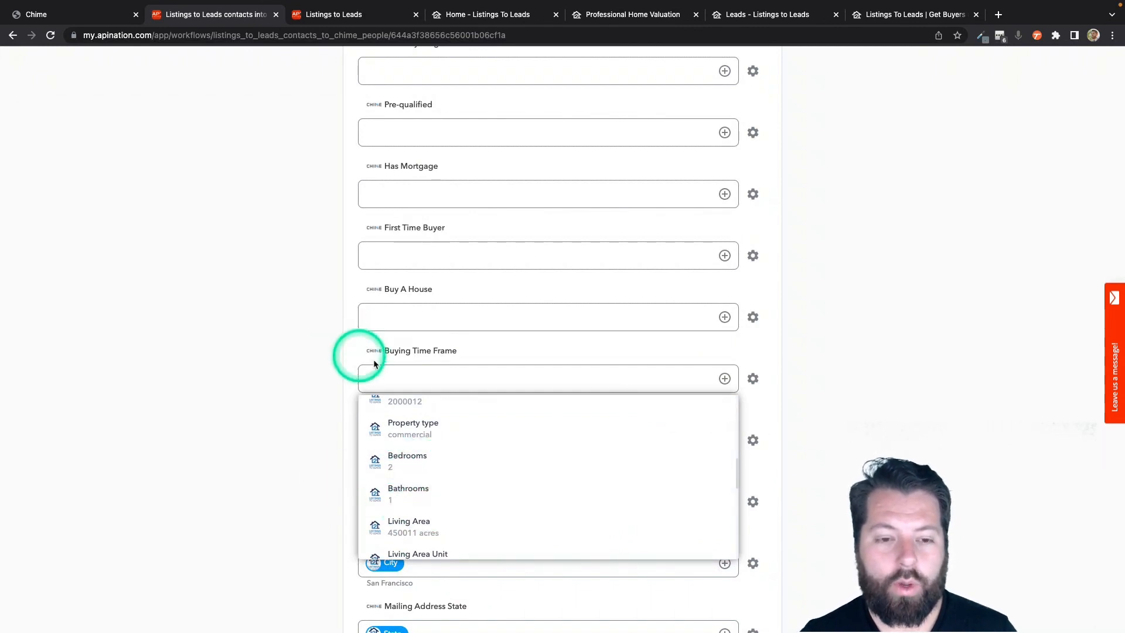
{"action": "left_click", "coordinate": [324, 396]}
Step: Append ", L2LBuyer" after the Tags field in the Chime Tags mapping
{"action": "scroll", "coordinate": [325, 401], "scroll_direction": "down", "scroll_amount": 1}
{"action": "scroll", "coordinate": [325, 402], "scroll_direction": "down", "scroll_amount": 9}
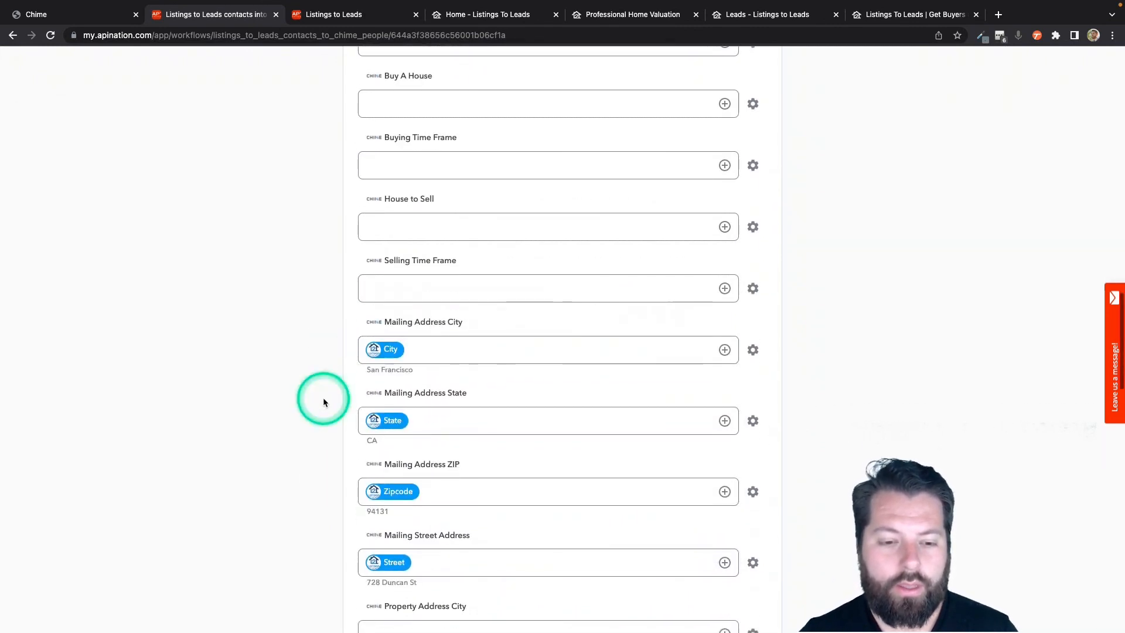
{"action": "scroll", "coordinate": [322, 402], "scroll_direction": "down", "scroll_amount": 5}
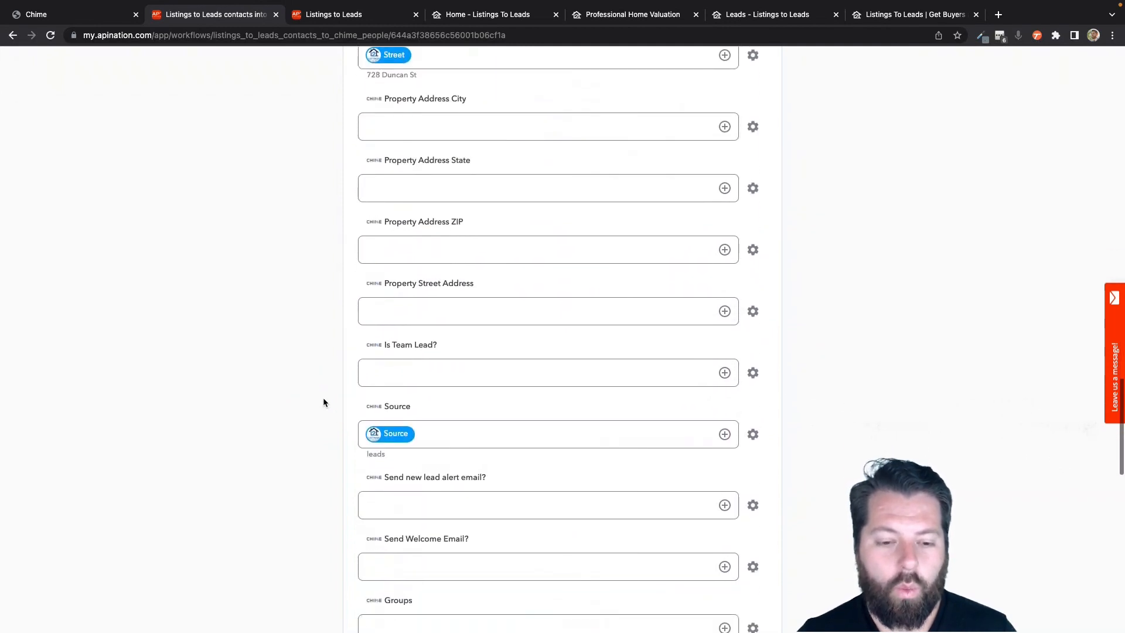
{"action": "left_click", "coordinate": [362, 456]}
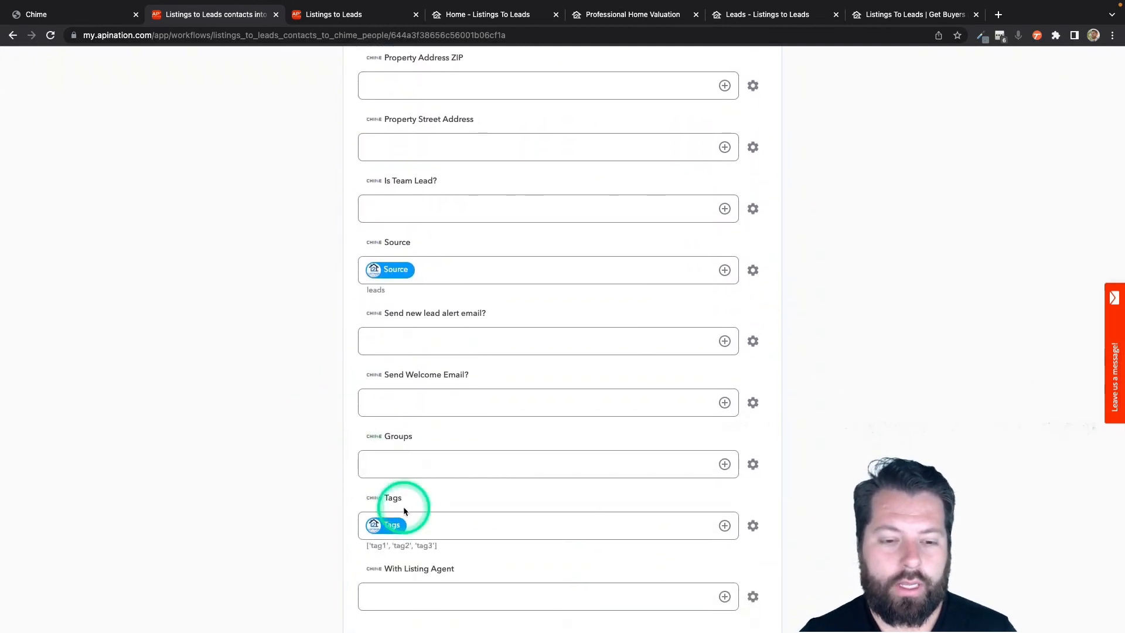
{"action": "left_click", "coordinate": [414, 529]}
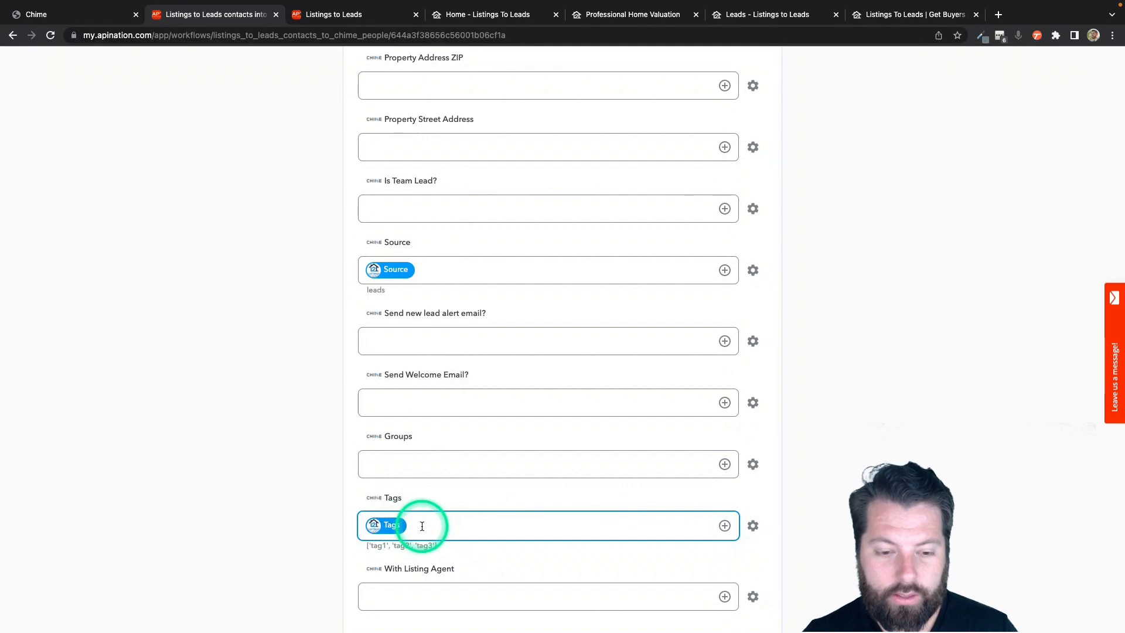
{"action": "scroll", "coordinate": [421, 526], "scroll_direction": "down", "scroll_amount": 3}
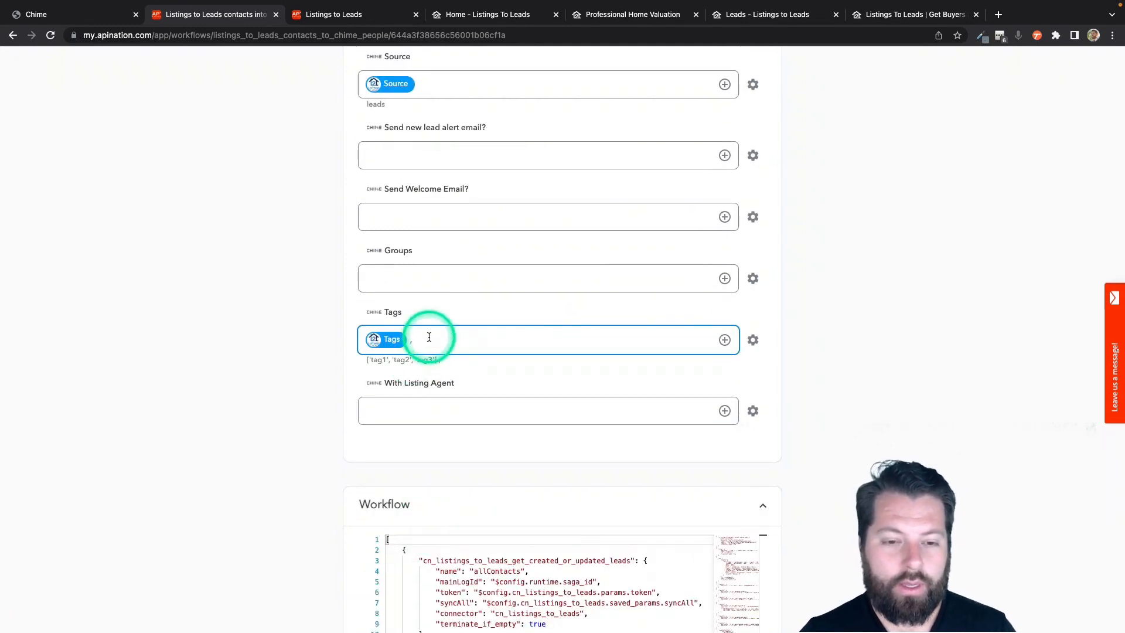
{"action": "left_click", "coordinate": [422, 342]}
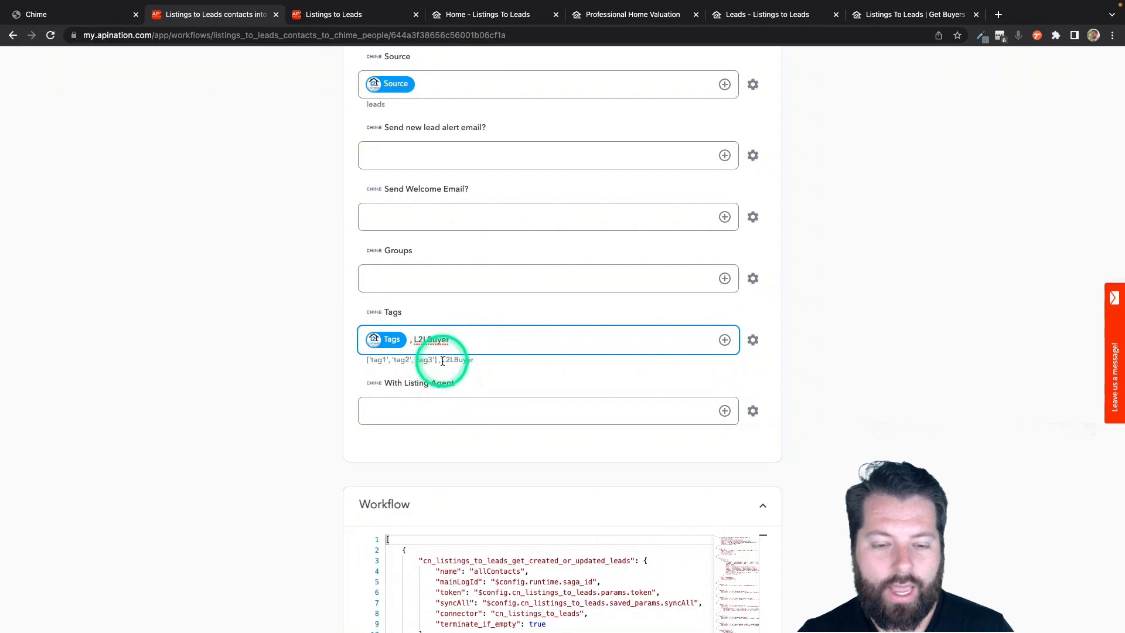
Step: Activate the sync and rename it "Buyer - Listings to Leads contacts into Chime"
{"action": "scroll", "coordinate": [535, 361], "scroll_direction": "up", "scroll_amount": 20}
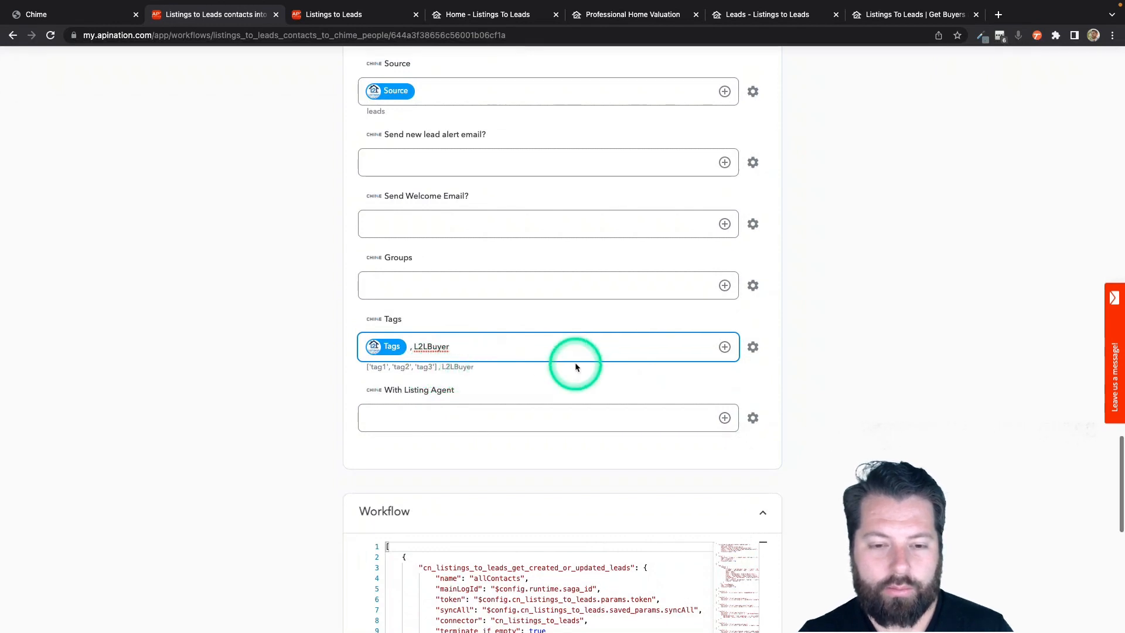
{"action": "left_click", "coordinate": [590, 225]}
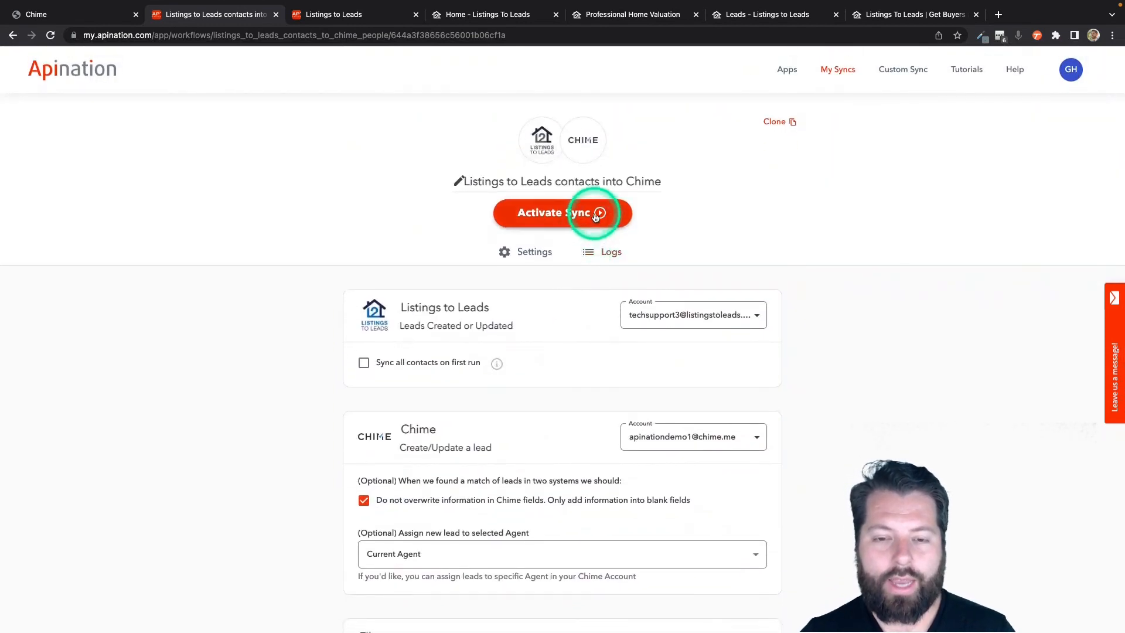
{"action": "left_click", "coordinate": [459, 179]}
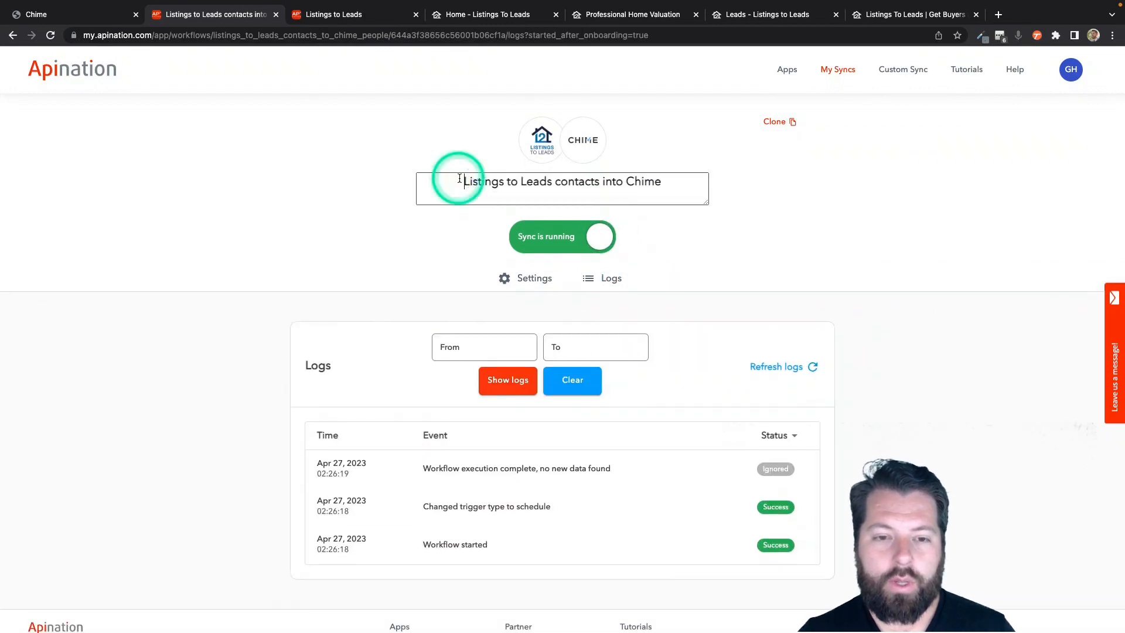
{"action": "type", "text": "Buyer -"}
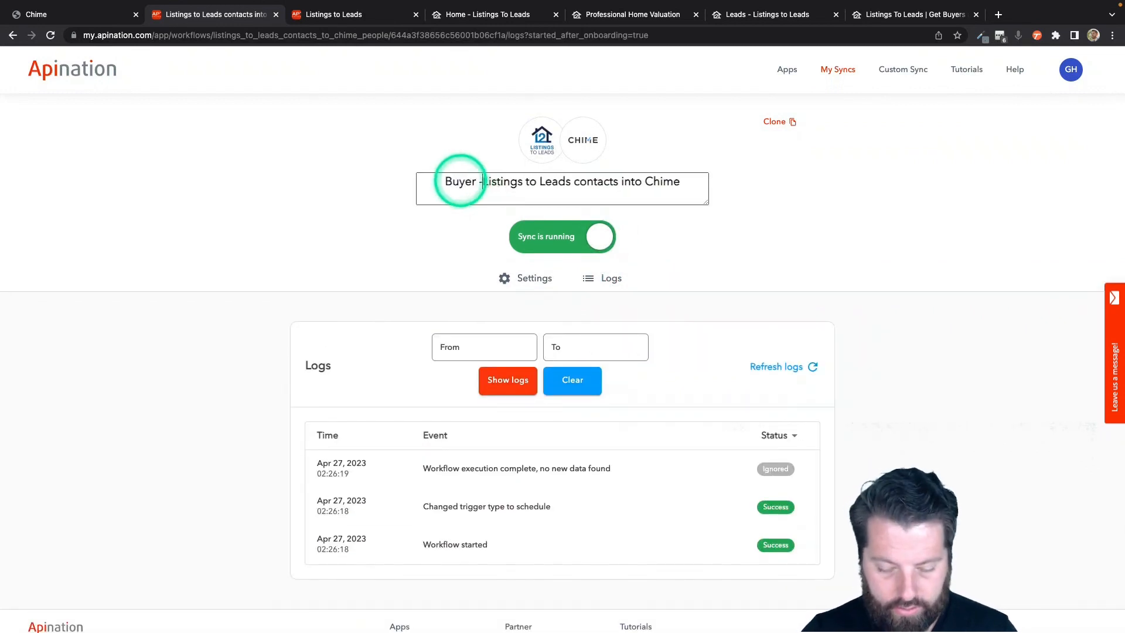
{"action": "left_click", "coordinate": [460, 209]}
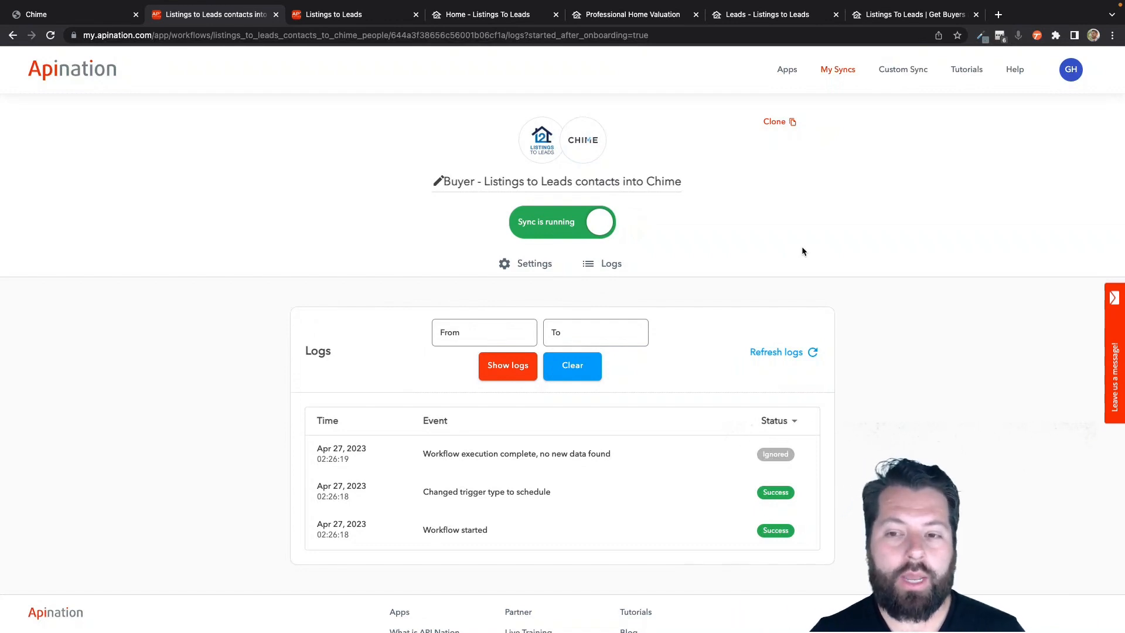
Step: Clone the buyer sync and rename the copy "Seller - Listings to Leads contacts into Chime"
{"action": "left_click", "coordinate": [774, 122]}
{"action": "left_click", "coordinate": [686, 383]}
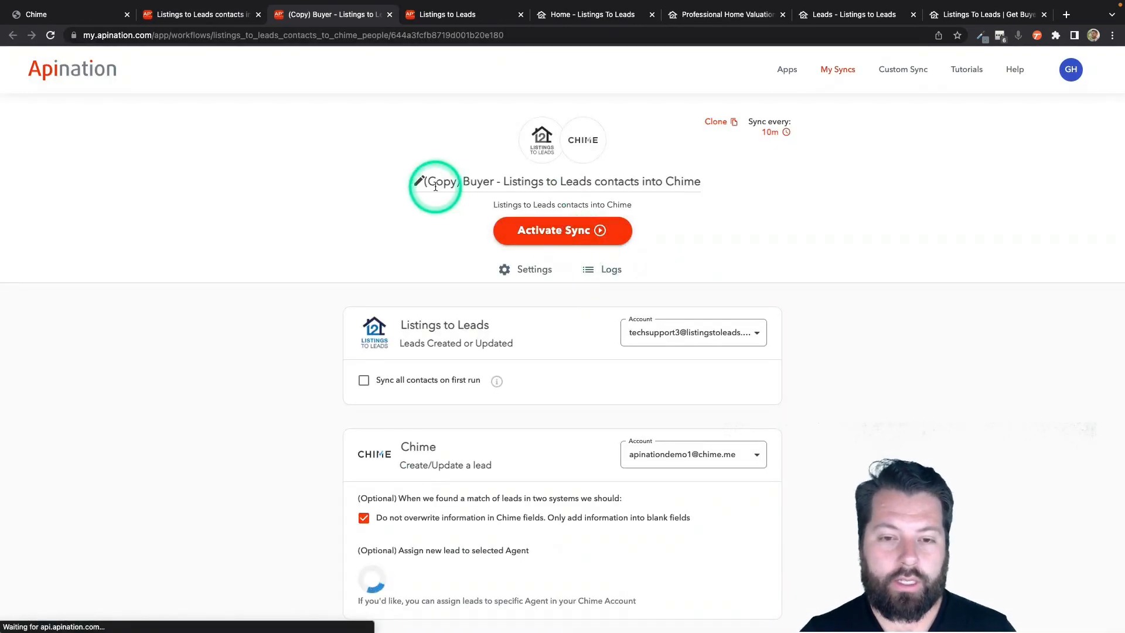
{"action": "left_click", "coordinate": [419, 181]}
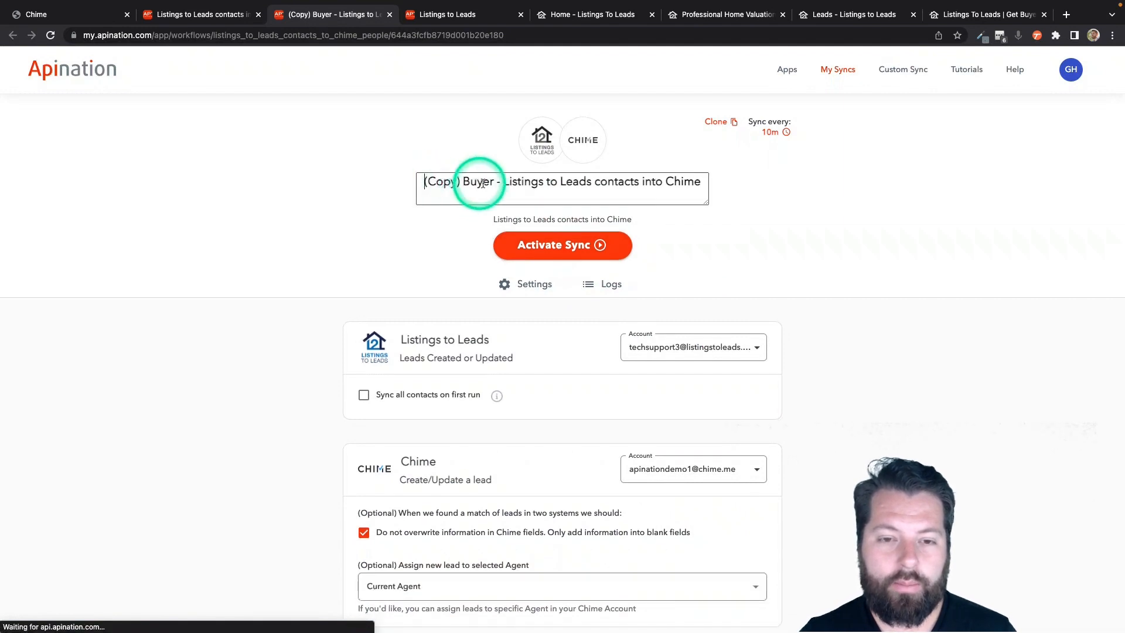
{"action": "left_click_drag", "start_coordinate": [494, 182], "coordinate": [381, 181]}
{"action": "type", "text": "Seller"}
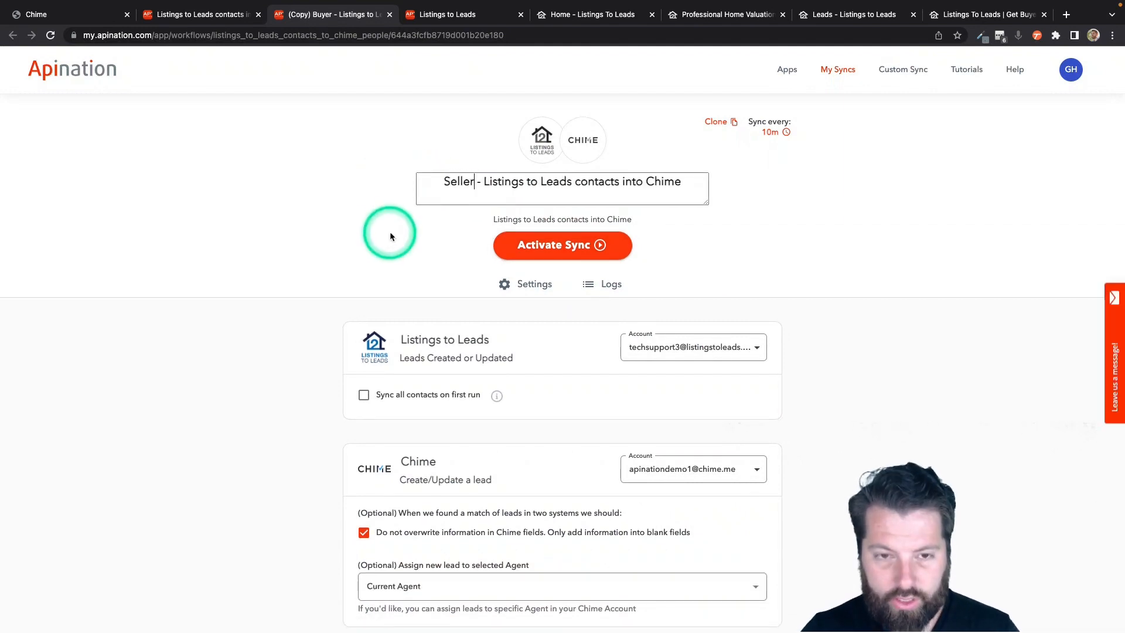
{"action": "left_click", "coordinate": [390, 236]}
Step: Change the cloned sync's filter so that Type contains "seller" and save it
{"action": "scroll", "coordinate": [542, 369], "scroll_direction": "down", "scroll_amount": 5}
{"action": "double_click", "coordinate": [644, 458]}
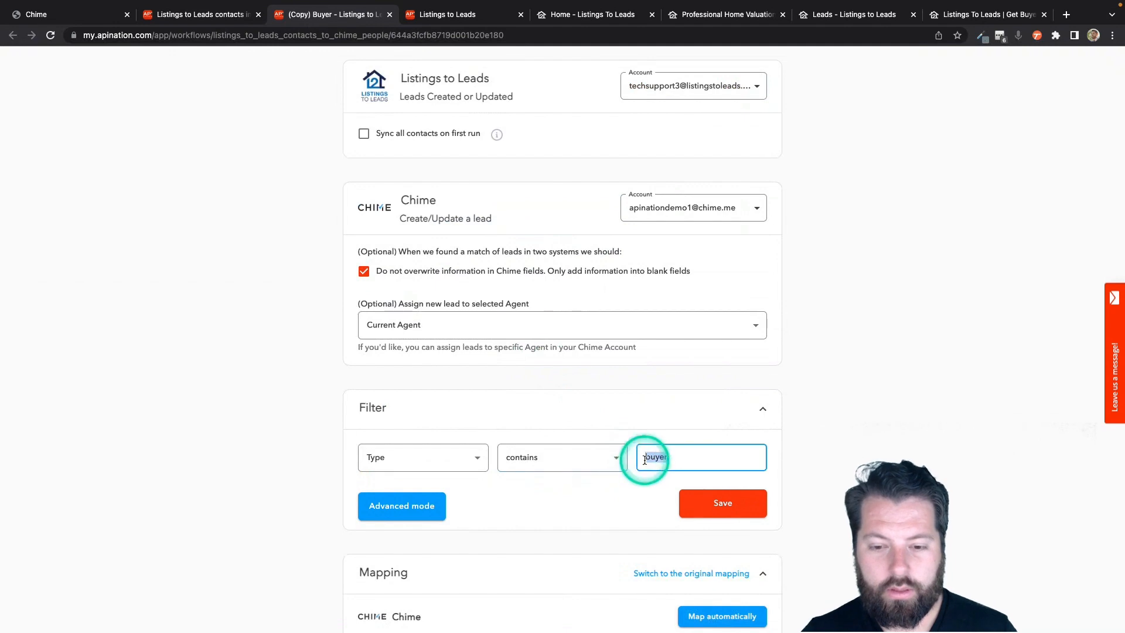
{"action": "type", "text": "seller"}
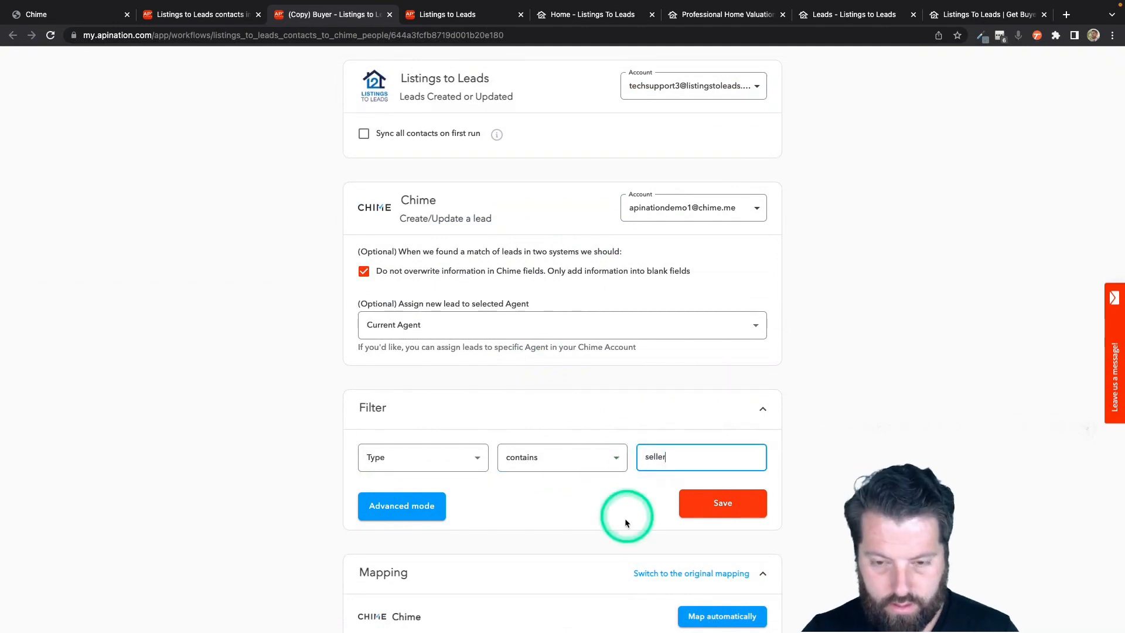
{"action": "left_click", "coordinate": [692, 500]}
Step: Change the added tag in the cloned sync's Tags mapping to "L2LSeller"
{"action": "scroll", "coordinate": [635, 507], "scroll_direction": "down", "scroll_amount": 20}
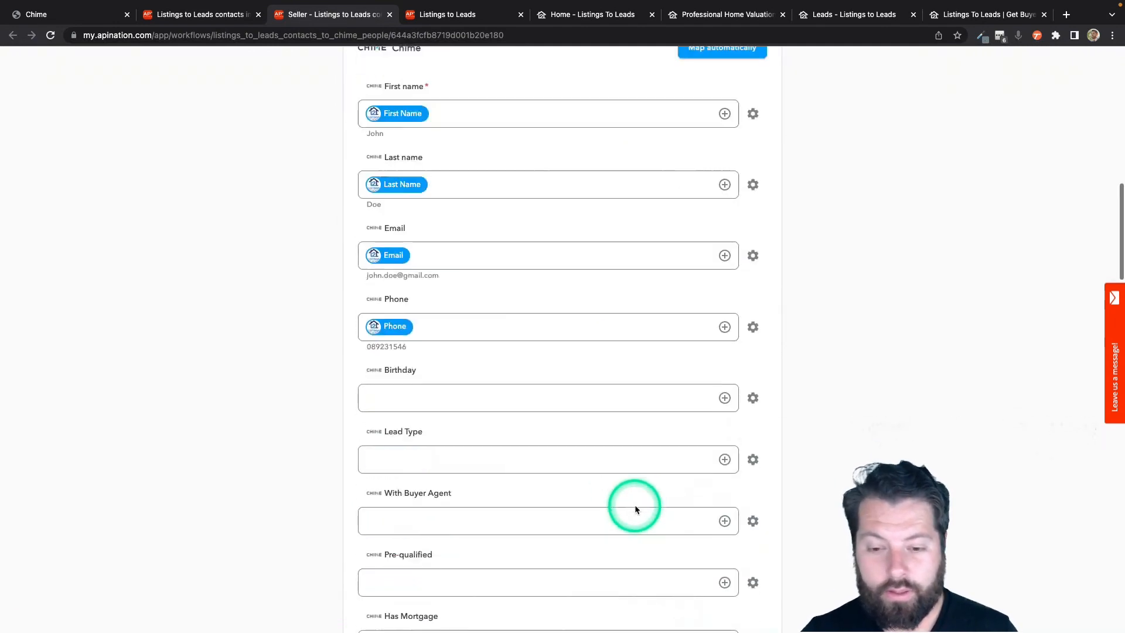
{"action": "scroll", "coordinate": [635, 504], "scroll_direction": "down", "scroll_amount": 9}
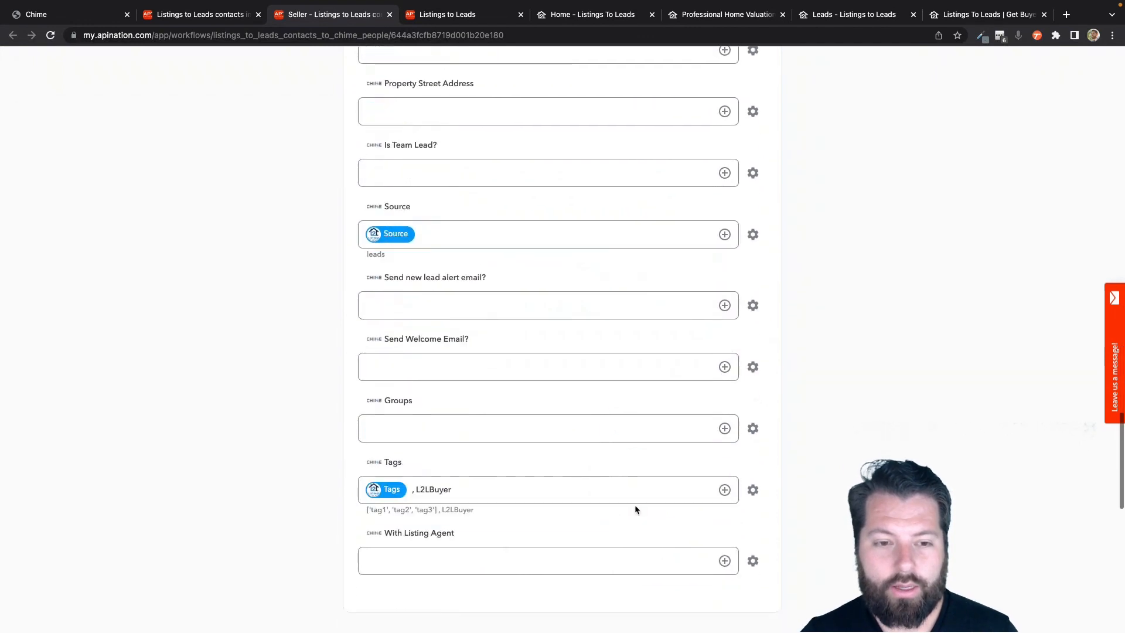
{"action": "left_click", "coordinate": [431, 453]}
{"action": "left_click_drag", "start_coordinate": [432, 447], "coordinate": [492, 466]}
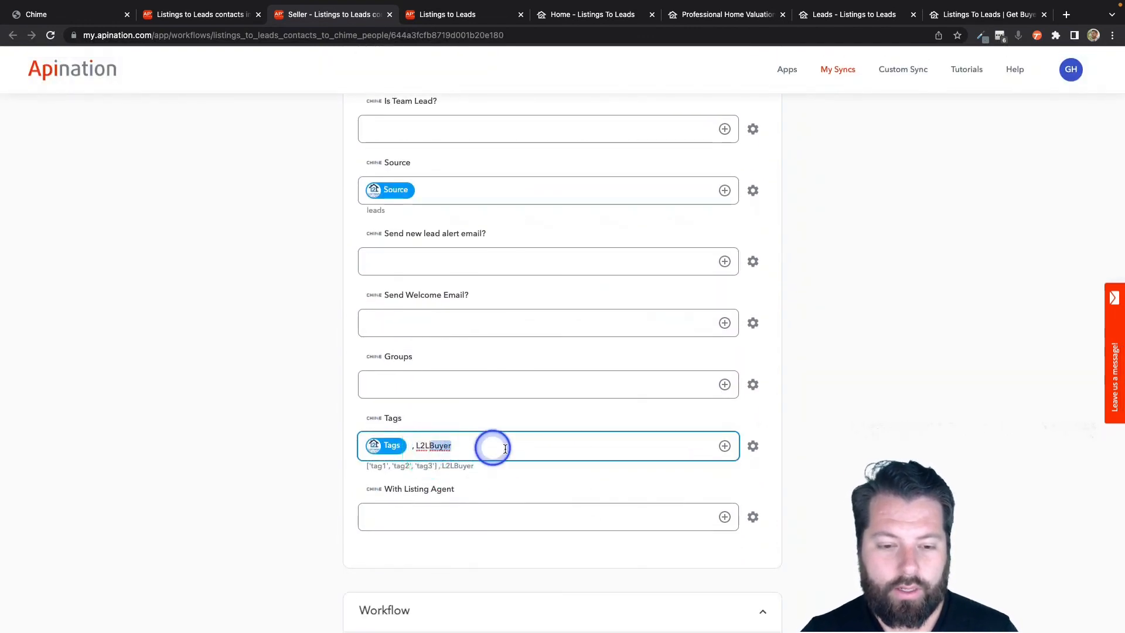
{"action": "type", "text": "Sell"}
{"action": "scroll", "coordinate": [526, 453], "scroll_direction": "down", "scroll_amount": 3}
{"action": "type", "text": "er"}
{"action": "left_click", "coordinate": [851, 379]}
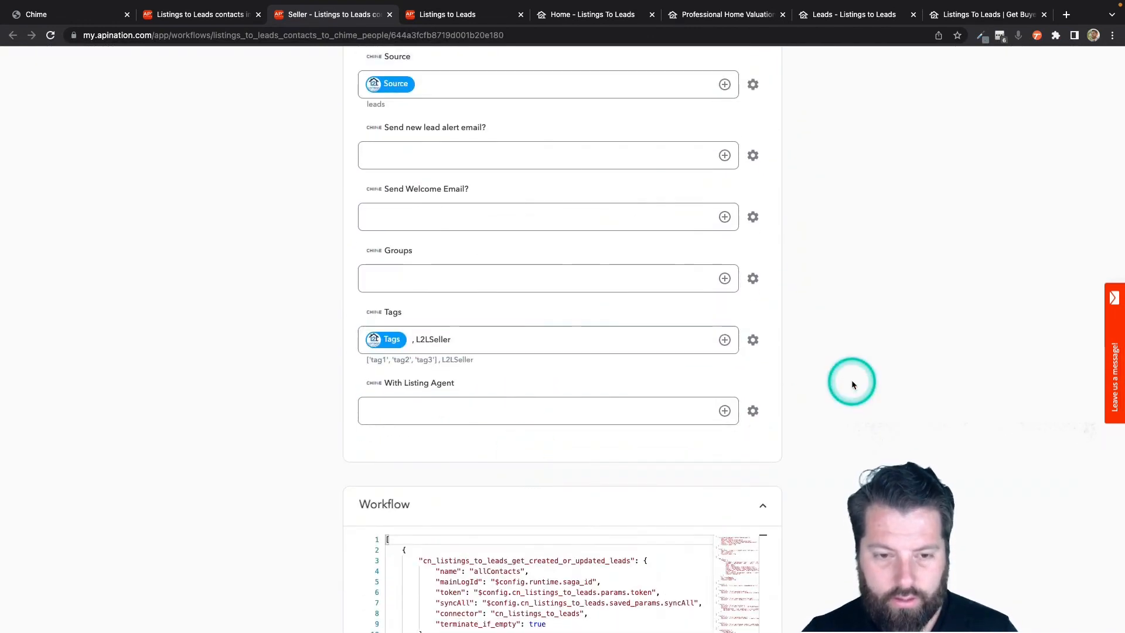
Step: Activate the seller sync and open the list of all syncs
{"action": "scroll", "coordinate": [851, 380], "scroll_direction": "up", "scroll_amount": 20}
{"action": "left_click", "coordinate": [579, 248]}
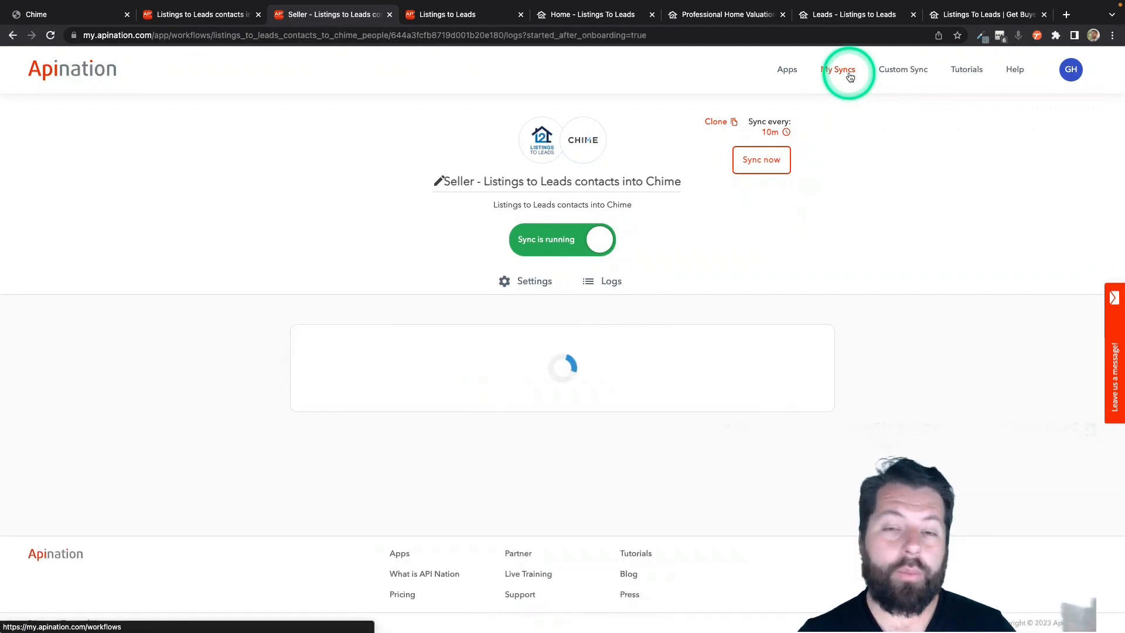
{"action": "left_click", "coordinate": [849, 75]}
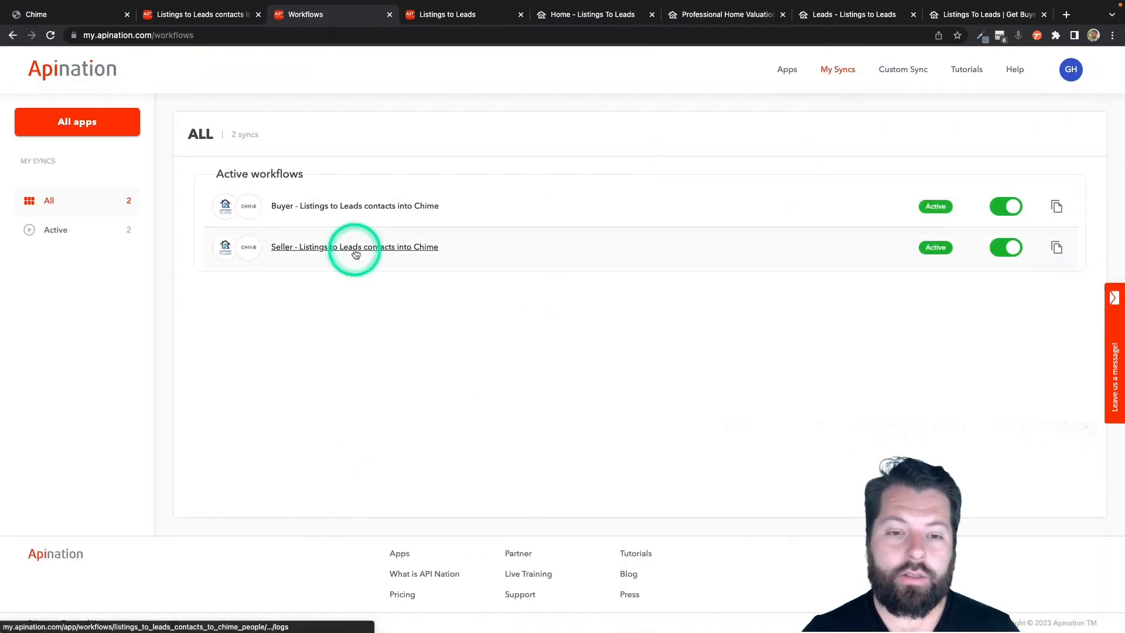